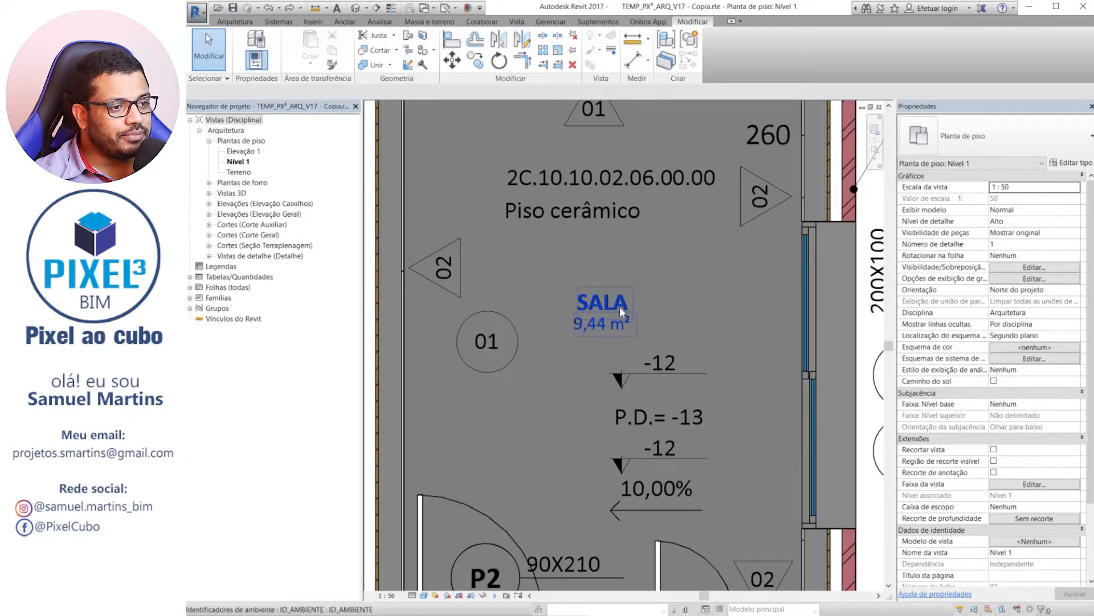
- Select the SALA room in the Nível 1 floor plan to inspect its area and perimeter properties
{"action": "scroll", "coordinate": [677, 404], "scroll_direction": "down", "scroll_amount": 2}
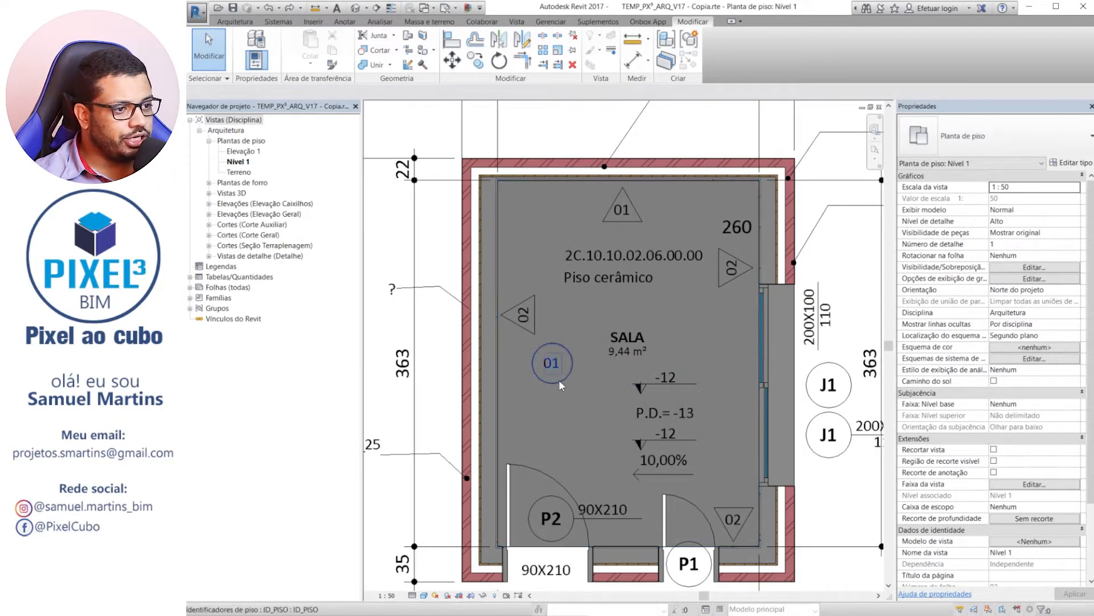
{"action": "scroll", "coordinate": [559, 380], "scroll_direction": "down", "scroll_amount": 3}
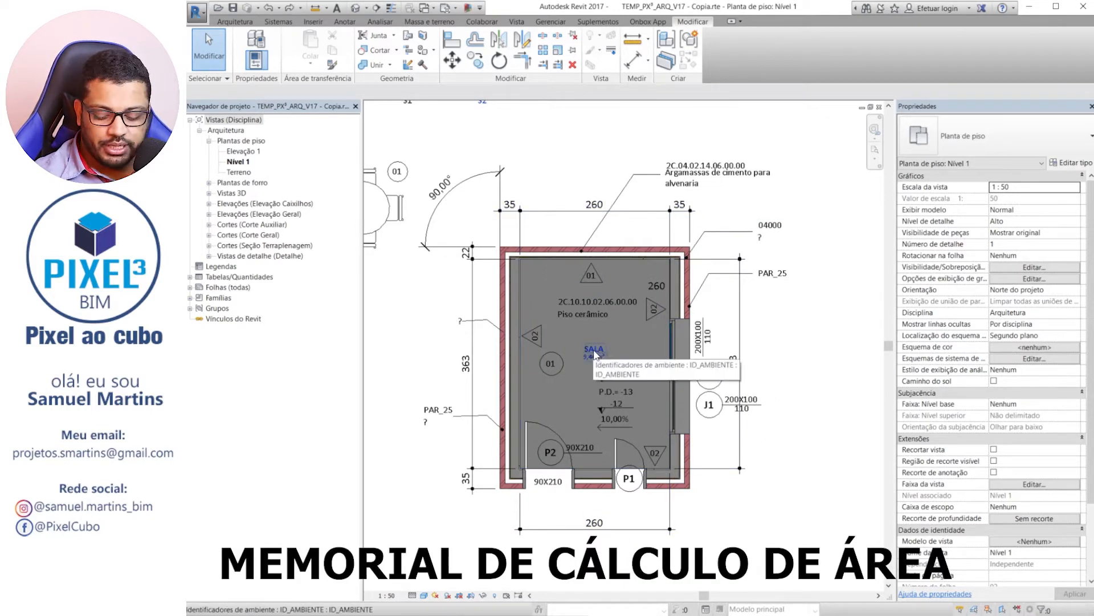
{"action": "key", "text": "Tab"}
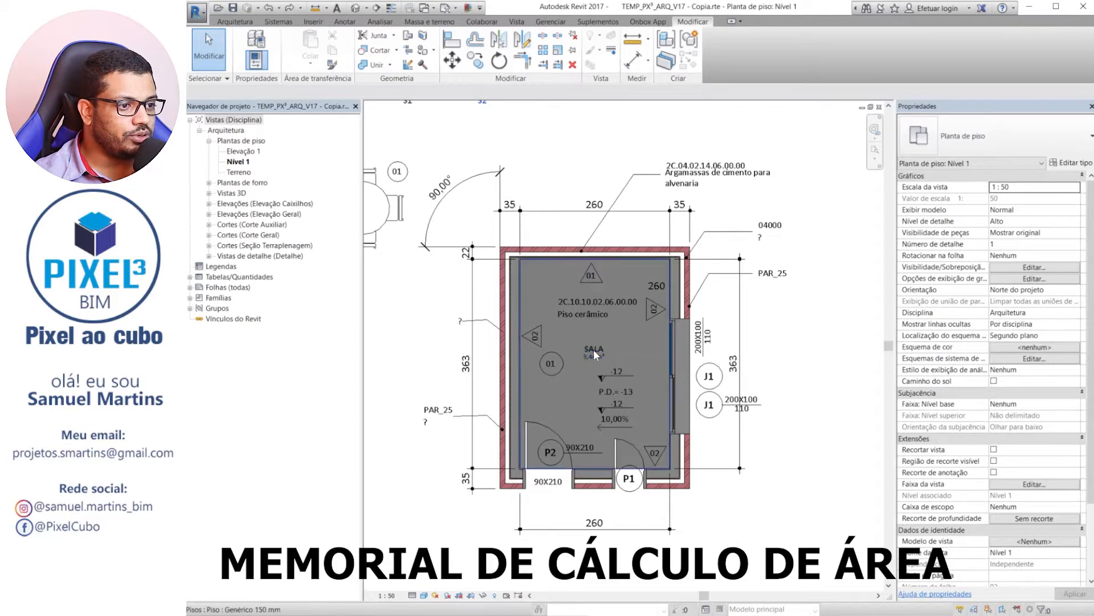
{"action": "key", "text": "Tab"}
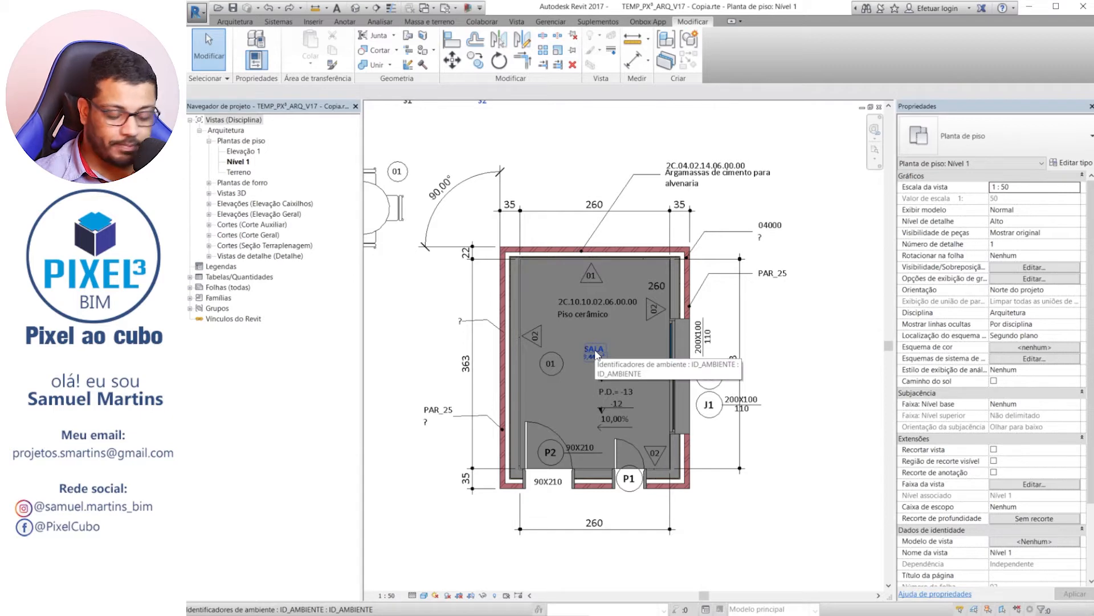
{"action": "key", "text": "Tab"}
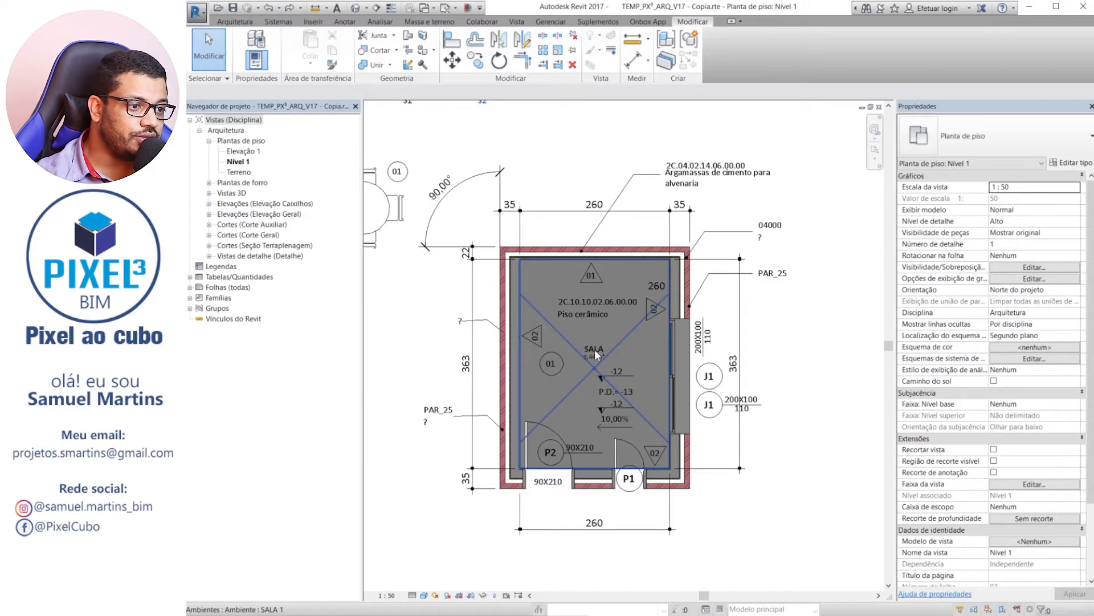
{"action": "left_click", "coordinate": [594, 350]}
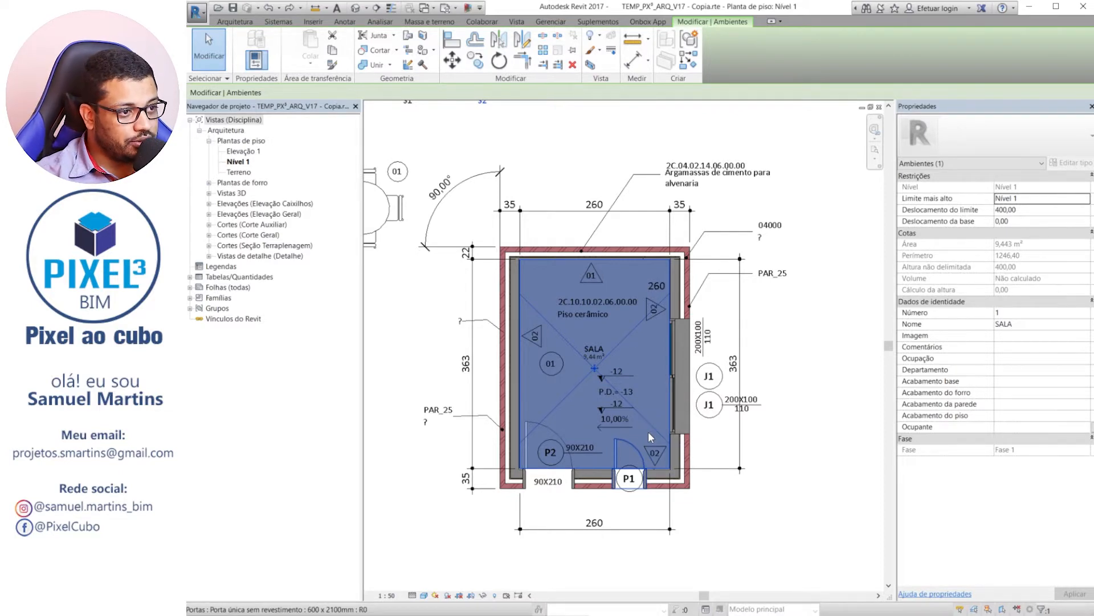
{"action": "key", "text": "Escape"}
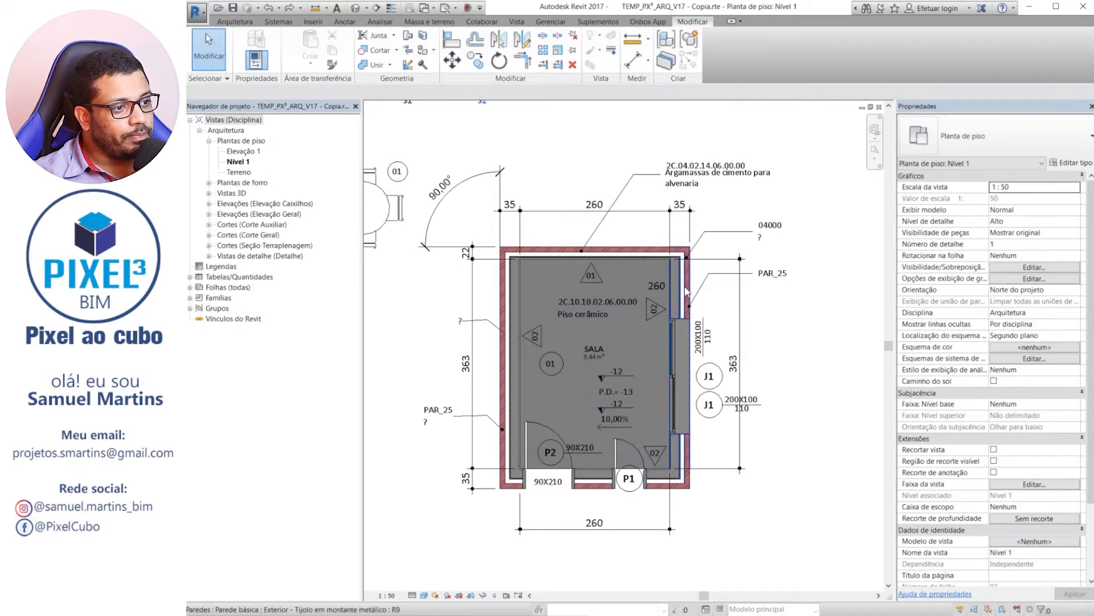
- Move the SALA room's window wall outward until the room's interior width is 330
{"action": "left_click", "coordinate": [673, 283]}
{"action": "scroll", "coordinate": [436, 235], "scroll_direction": "down", "scroll_amount": 2}
{"action": "scroll", "coordinate": [585, 245], "scroll_direction": "up", "scroll_amount": 2}
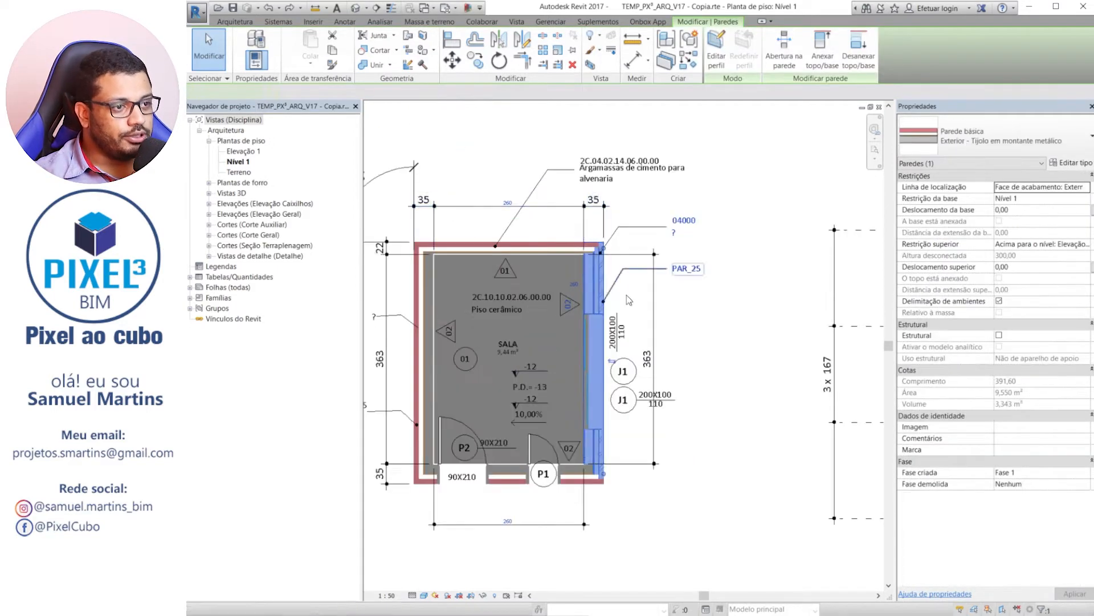
{"action": "left_click_drag", "start_coordinate": [590, 284], "coordinate": [630, 285]}
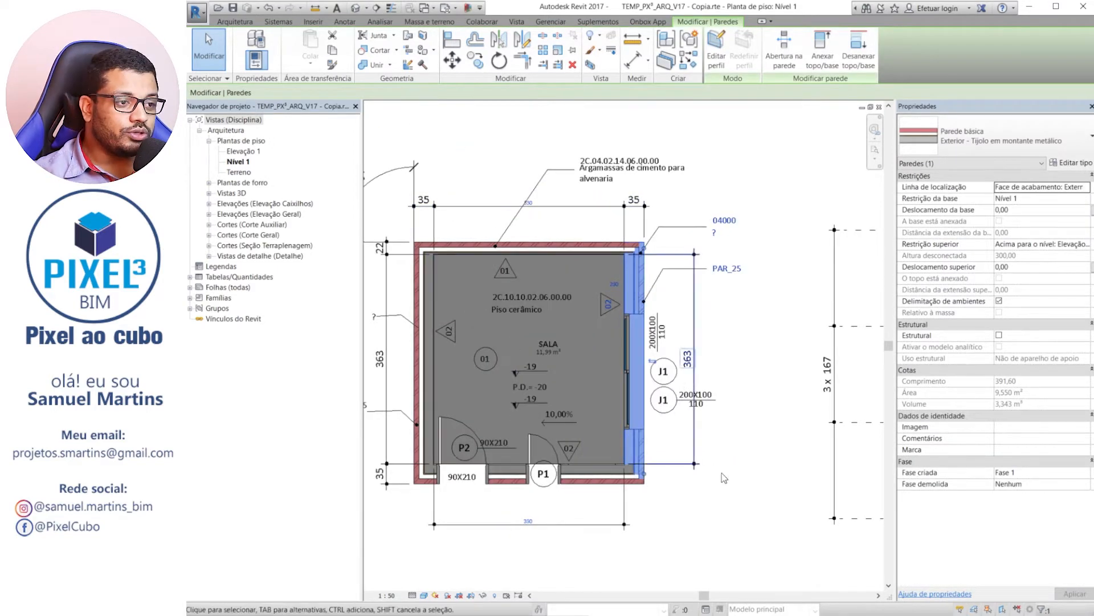
{"action": "left_click", "coordinate": [649, 515]}
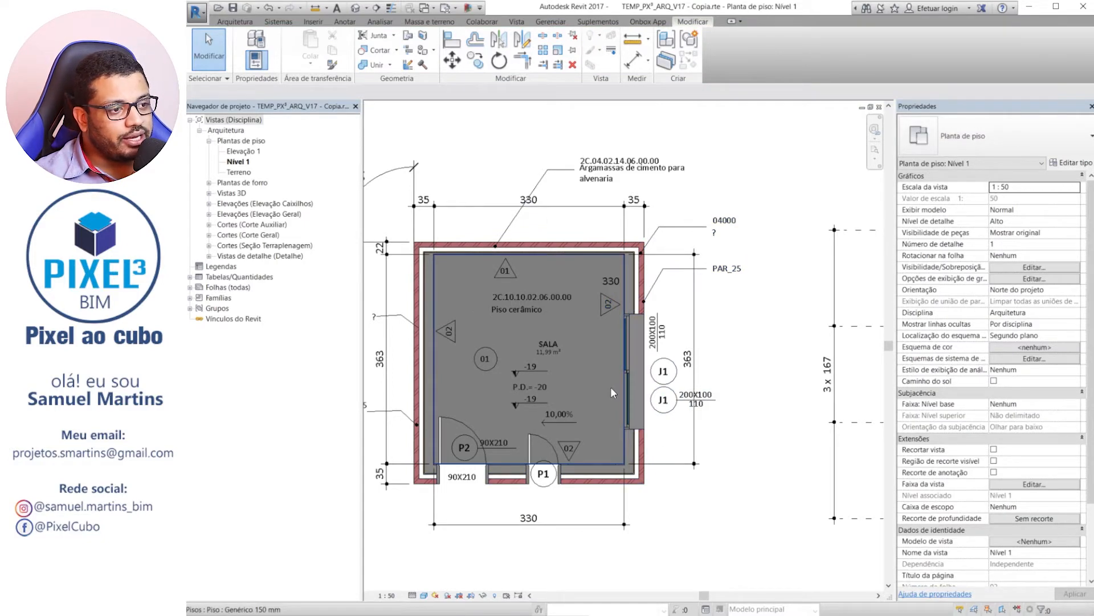
{"action": "middle_click_drag", "start_coordinate": [697, 469], "coordinate": [735, 493]}
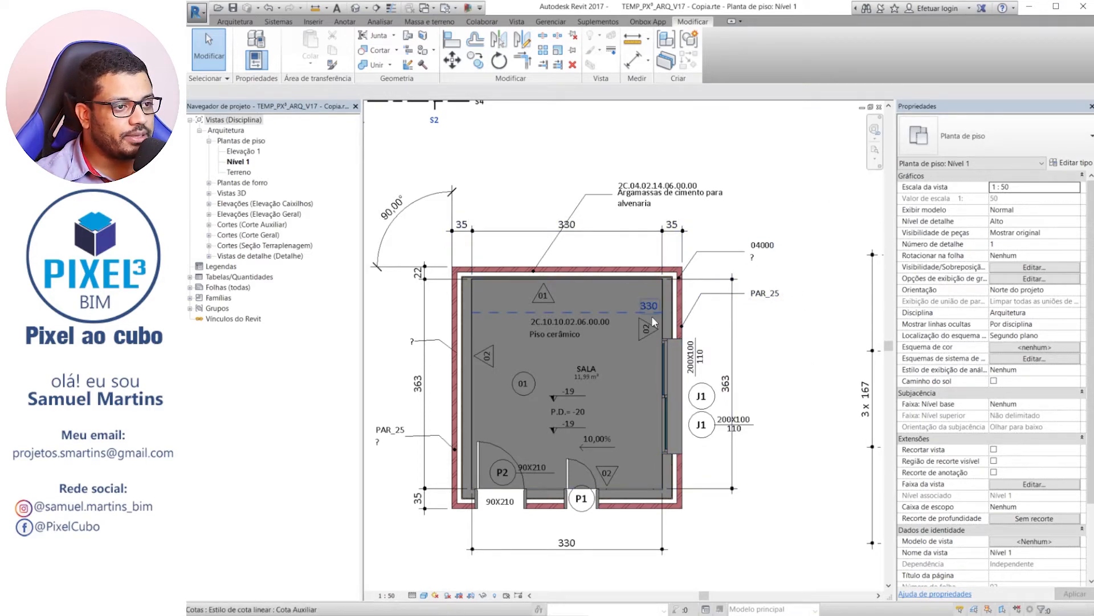
- Examine the width dimensions and the SALA tag's area on the resized room
{"action": "scroll", "coordinate": [602, 245], "scroll_direction": "up", "scroll_amount": 3}
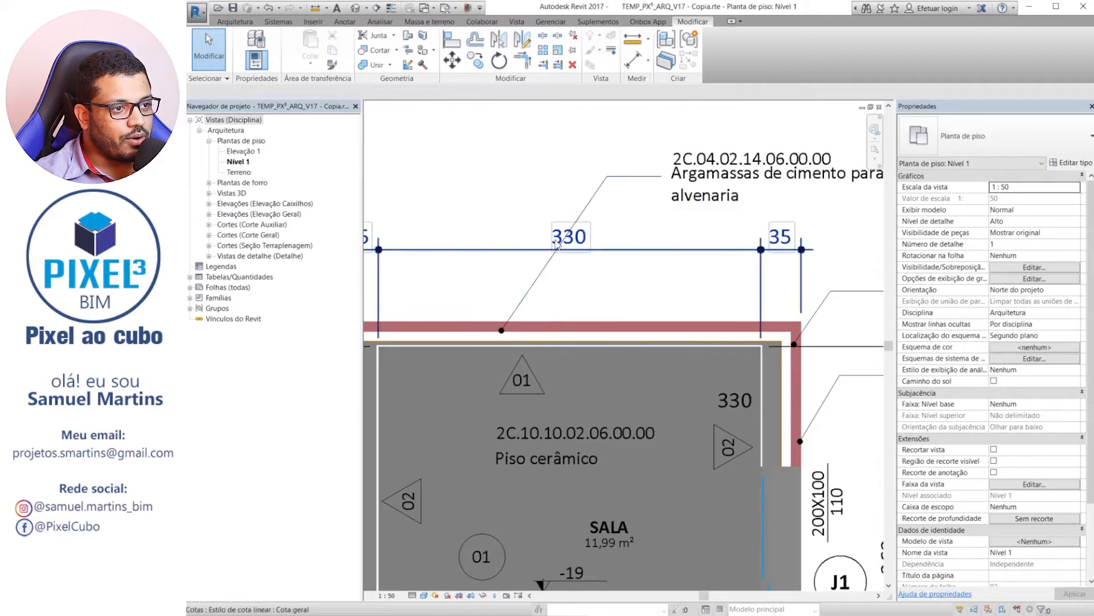
{"action": "scroll", "coordinate": [570, 240], "scroll_direction": "down", "scroll_amount": 4}
{"action": "scroll", "coordinate": [570, 364], "scroll_direction": "up", "scroll_amount": 6}
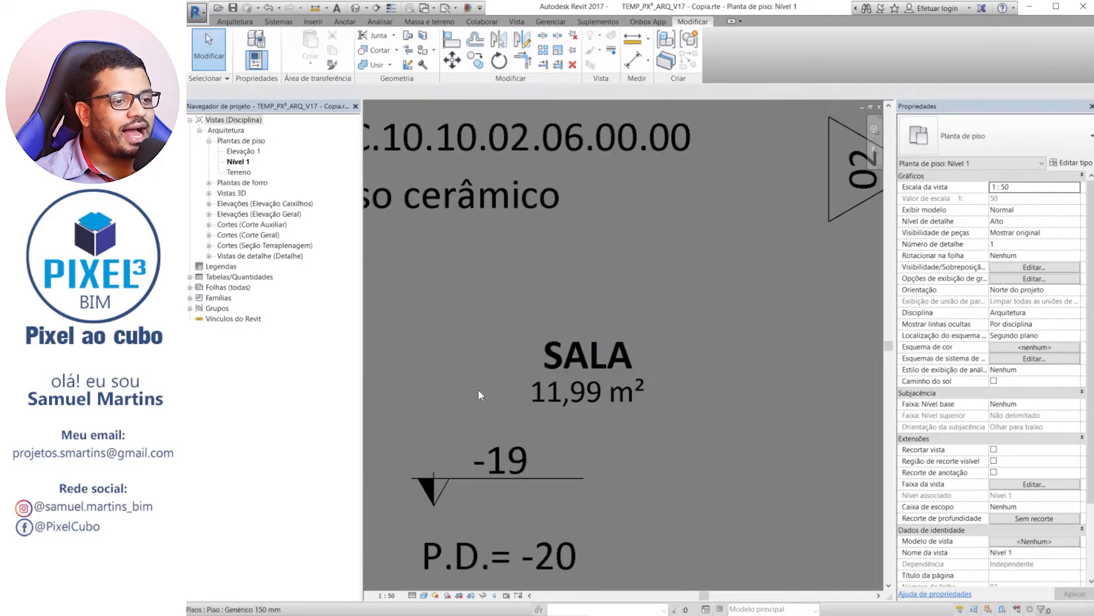
{"action": "scroll", "coordinate": [562, 366], "scroll_direction": "down", "scroll_amount": 6}
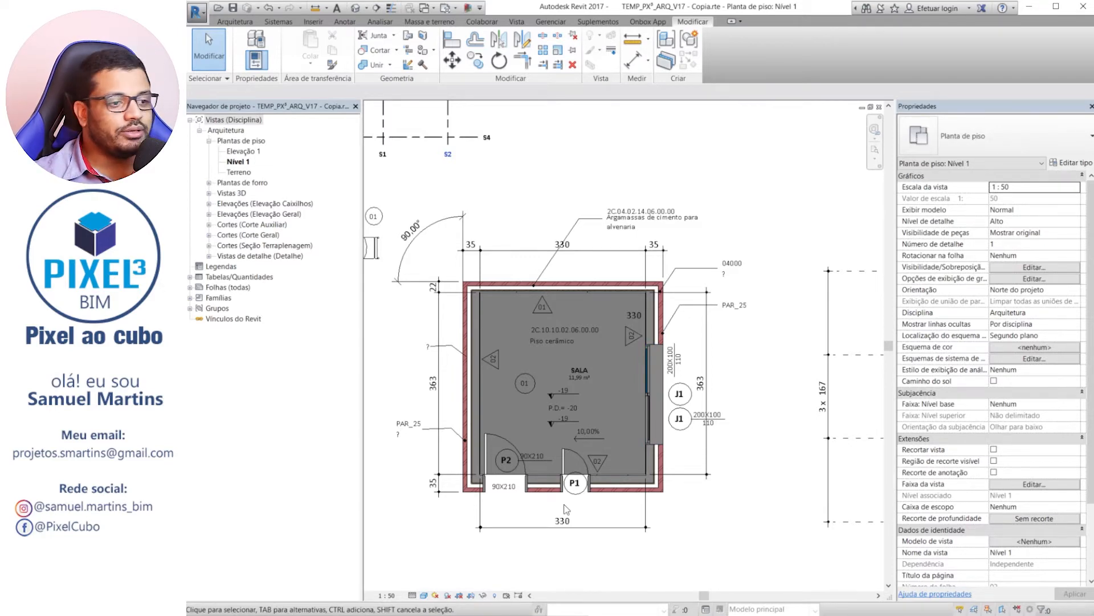
{"action": "middle_click_drag", "start_coordinate": [531, 403], "coordinate": [558, 412]}
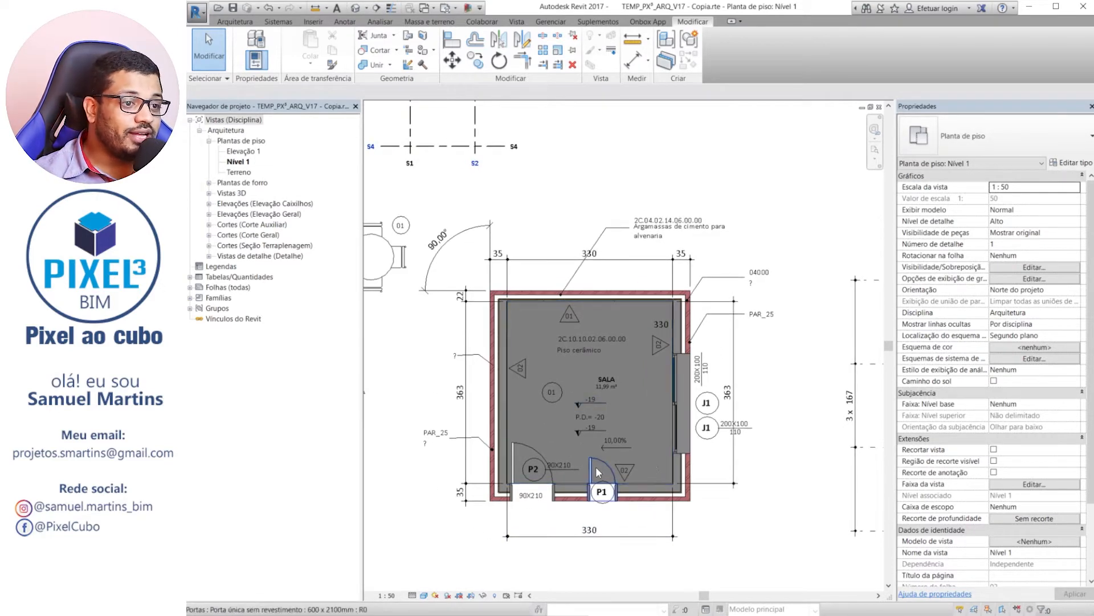
- Move the round dining table with chairs outside the room a short distance down the plan, towards the Sul marker
{"action": "middle_click_drag", "start_coordinate": [598, 472], "coordinate": [645, 503]}
{"action": "left_click", "coordinate": [421, 300]}
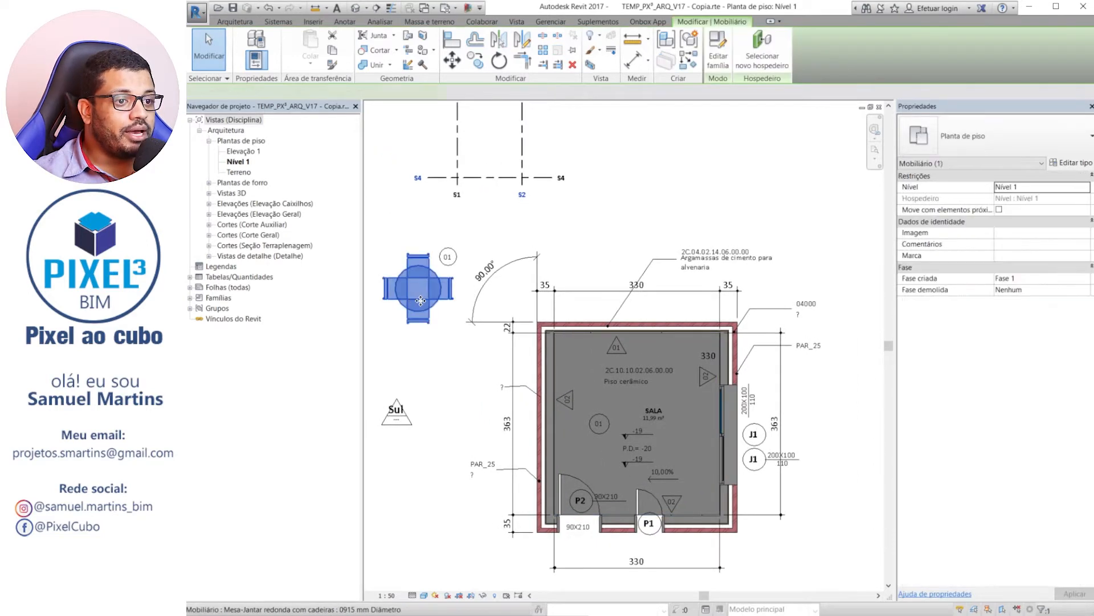
{"action": "left_click_drag", "start_coordinate": [420, 301], "coordinate": [736, 335]}
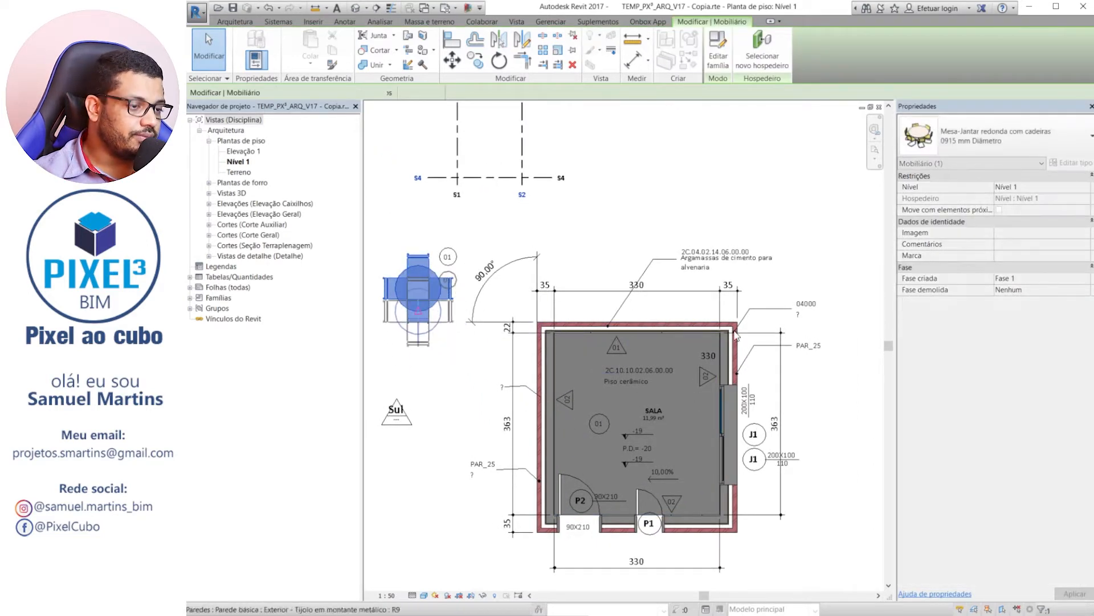
{"action": "key", "text": "Escape"}
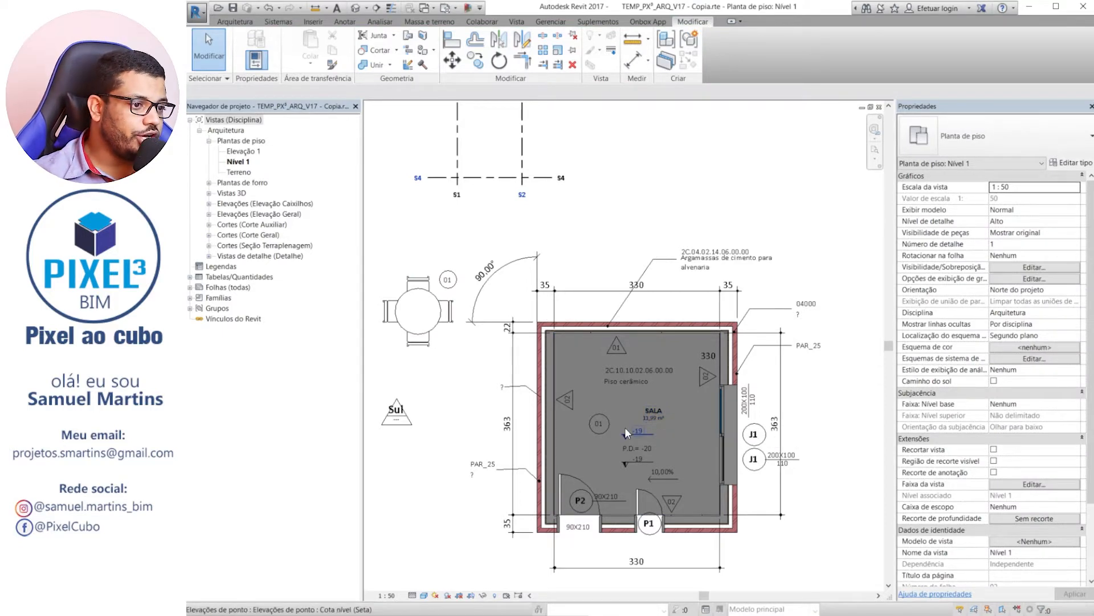
- Select the SALA room and check its area and perimeter against the plan dimensions and tags
{"action": "scroll", "coordinate": [625, 427], "scroll_direction": "up", "scroll_amount": 3}
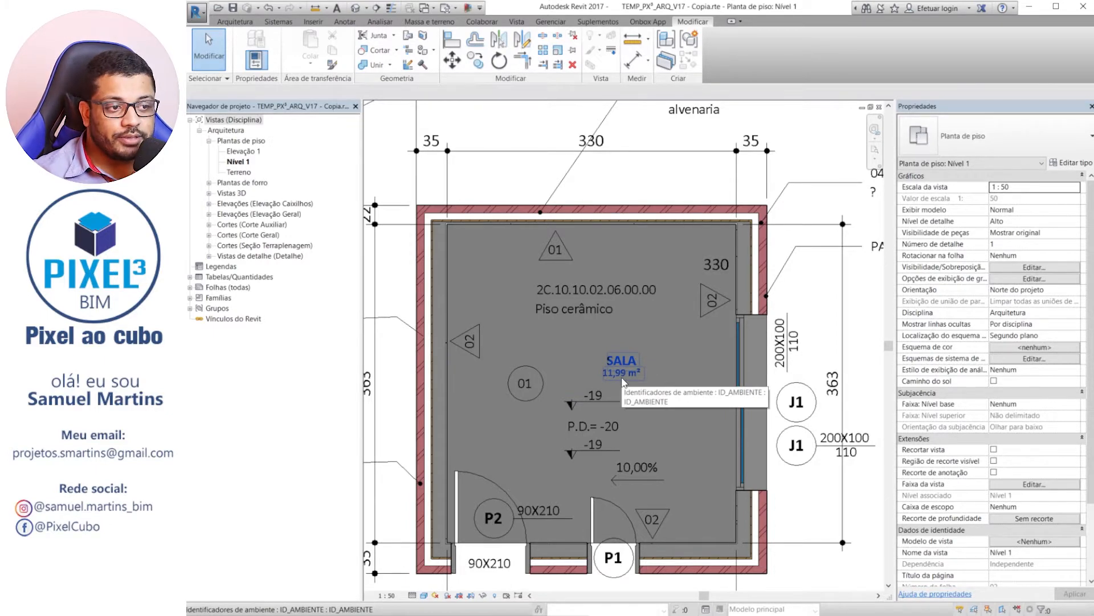
{"action": "left_click", "coordinate": [621, 377]}
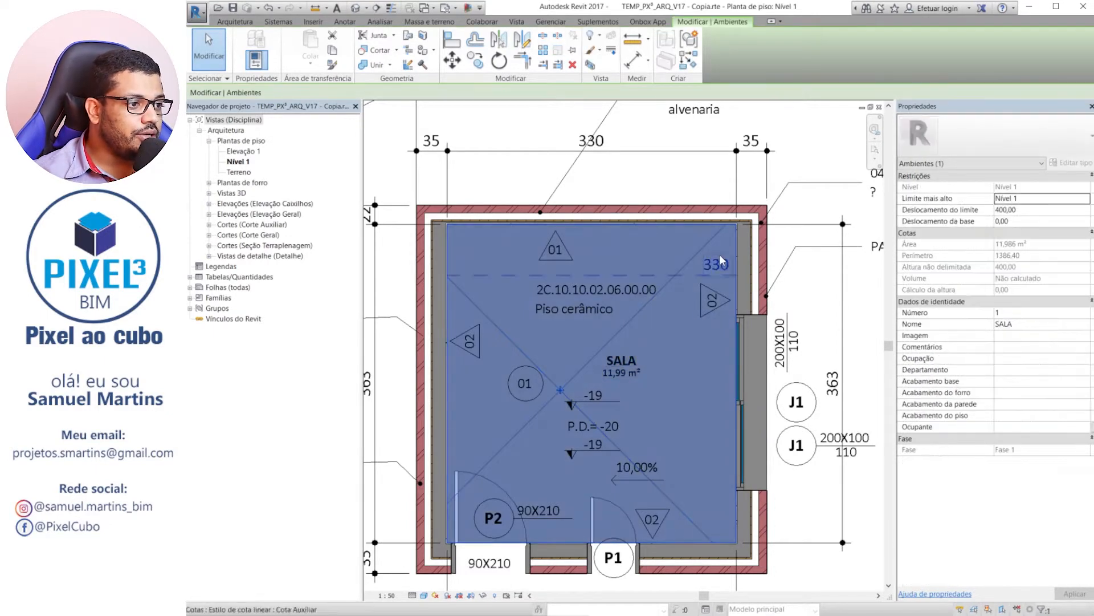
{"action": "middle_click_drag", "start_coordinate": [749, 425], "coordinate": [695, 348]}
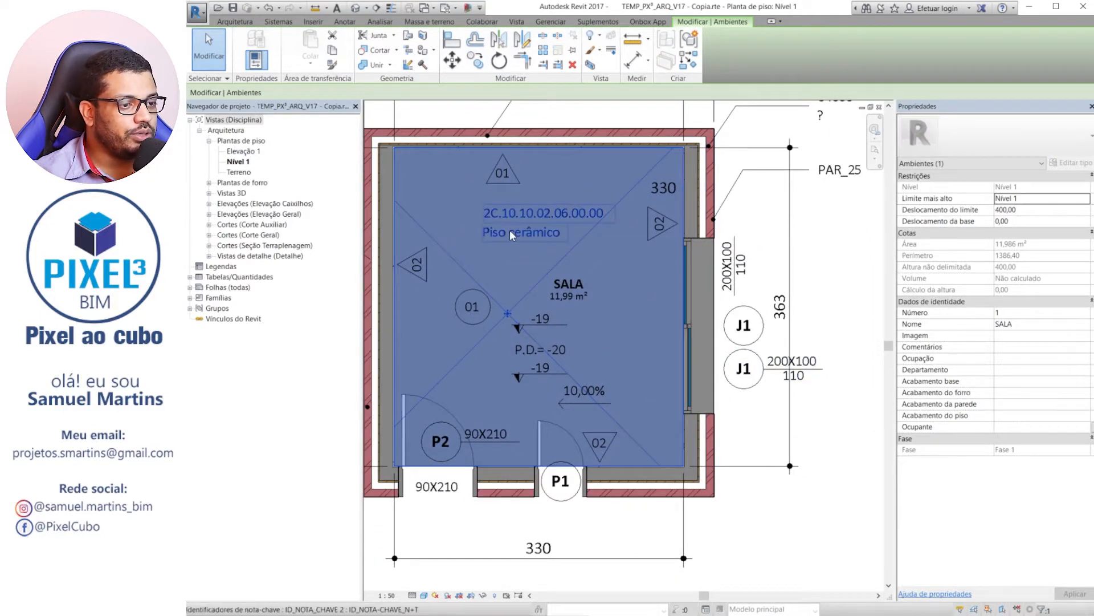
{"action": "middle_click_drag", "start_coordinate": [509, 230], "coordinate": [537, 323]}
{"action": "key", "text": "Escape"}
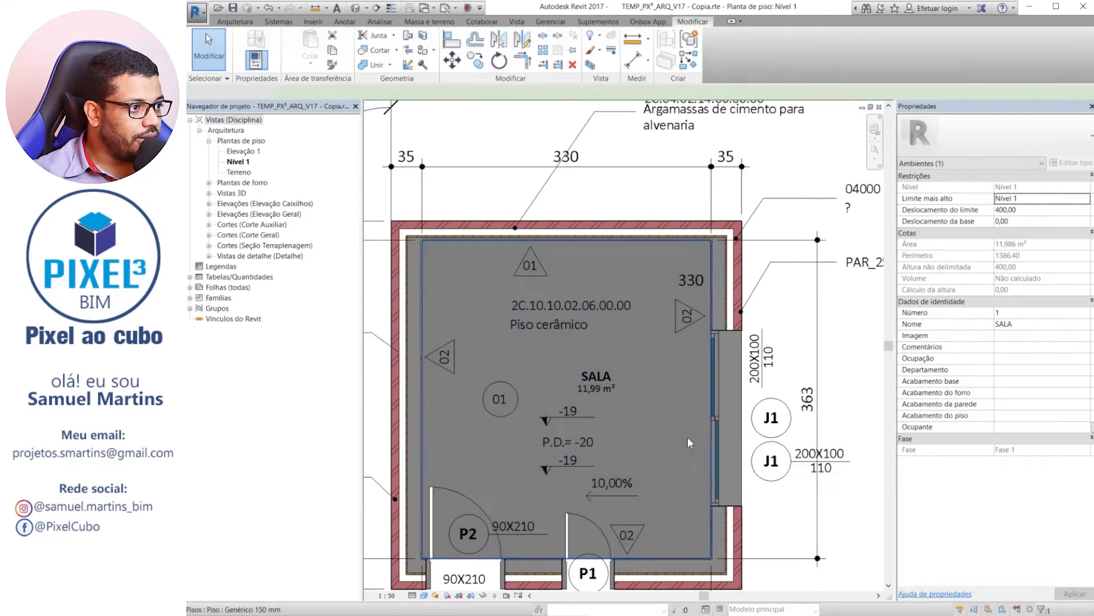
{"action": "scroll", "coordinate": [621, 425], "scroll_direction": "down", "scroll_amount": 3}
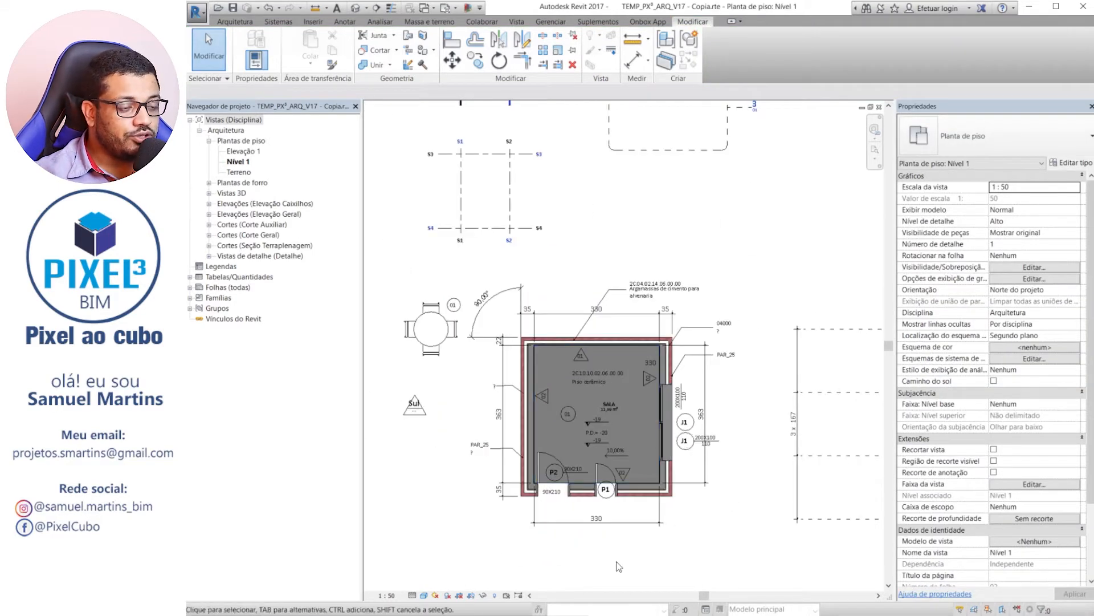
{"action": "scroll", "coordinate": [634, 393], "scroll_direction": "up", "scroll_amount": 2}
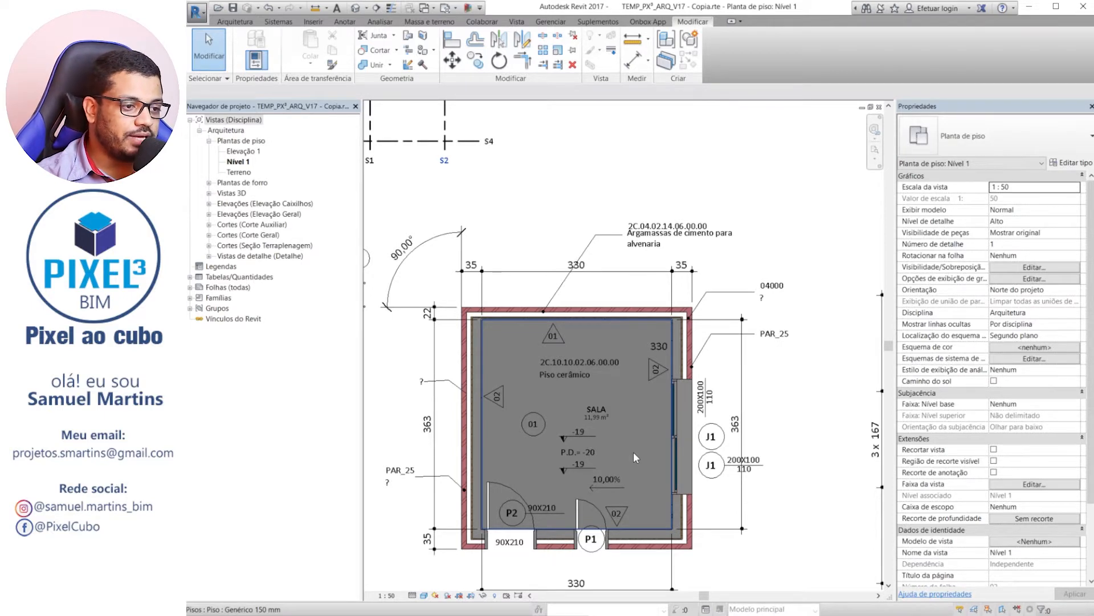
- Start exporting a room/area report and choose the desktop (Área de Trabalho) as its destination folder
{"action": "left_click", "coordinate": [196, 11]}
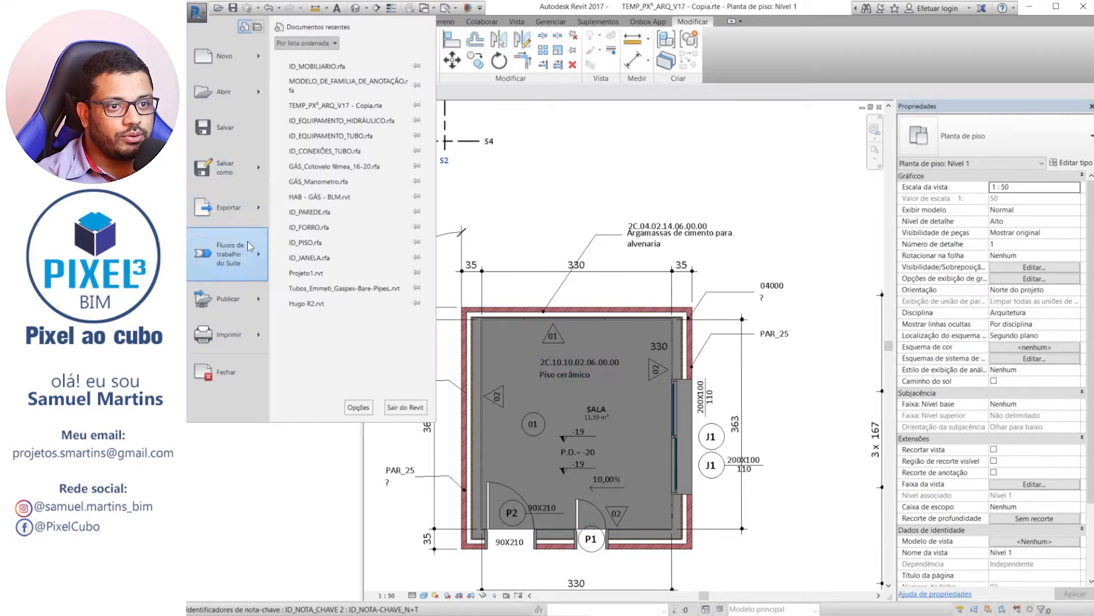
{"action": "mouse_move", "coordinate": [239, 207]}
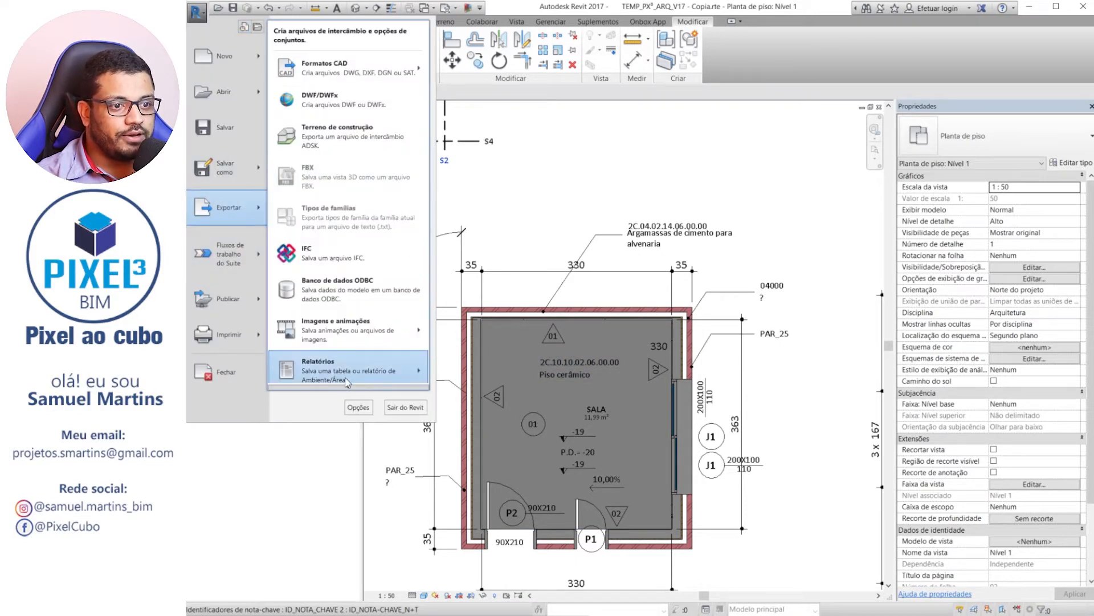
{"action": "mouse_move", "coordinate": [348, 380]}
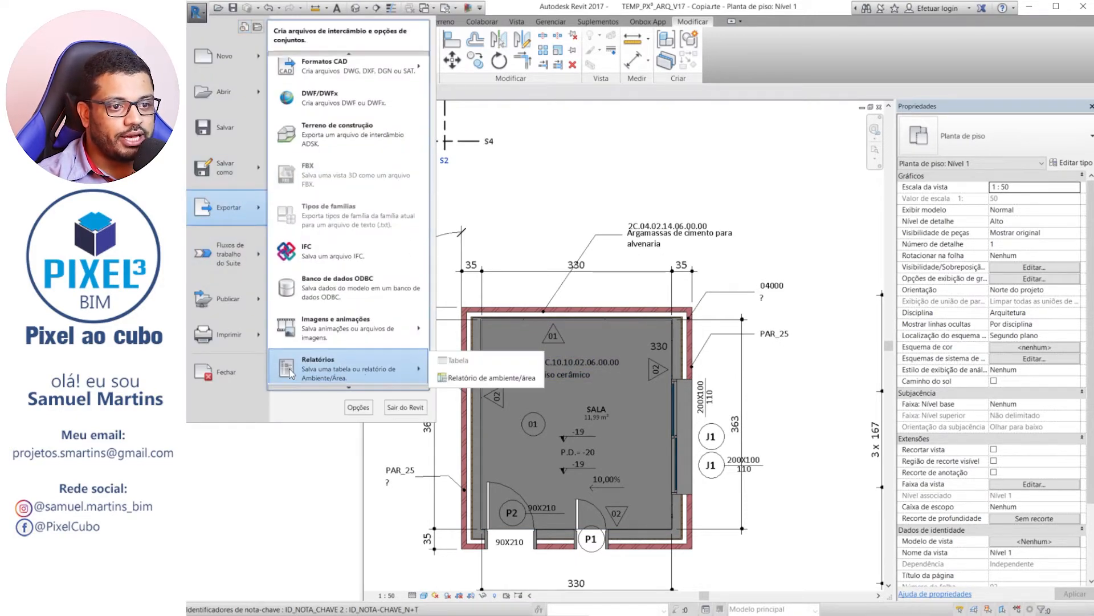
{"action": "left_click", "coordinate": [523, 379]}
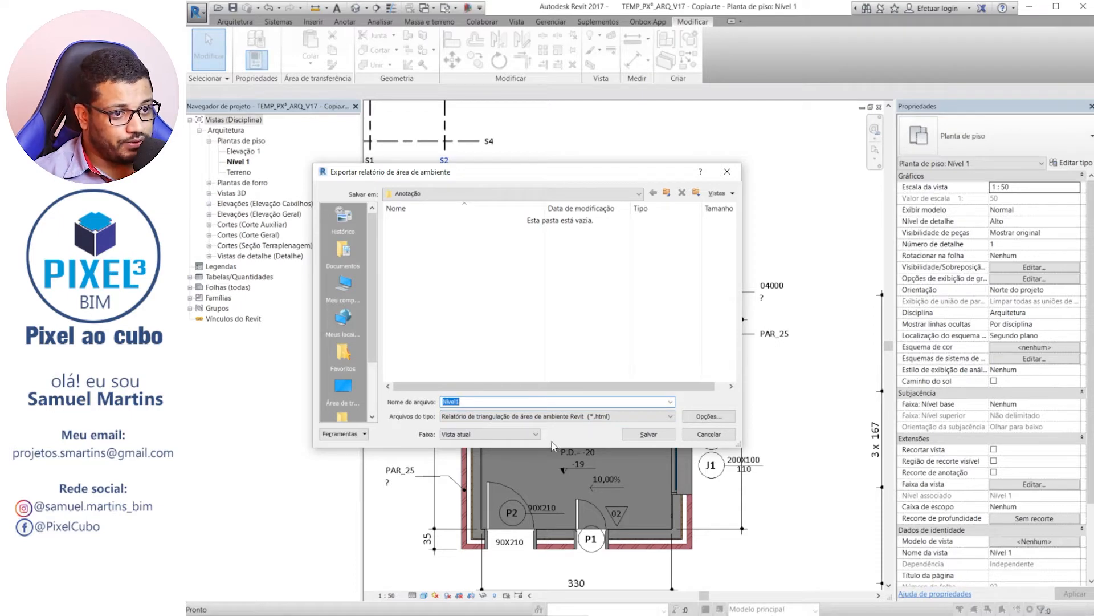
{"action": "left_click", "coordinate": [342, 386]}
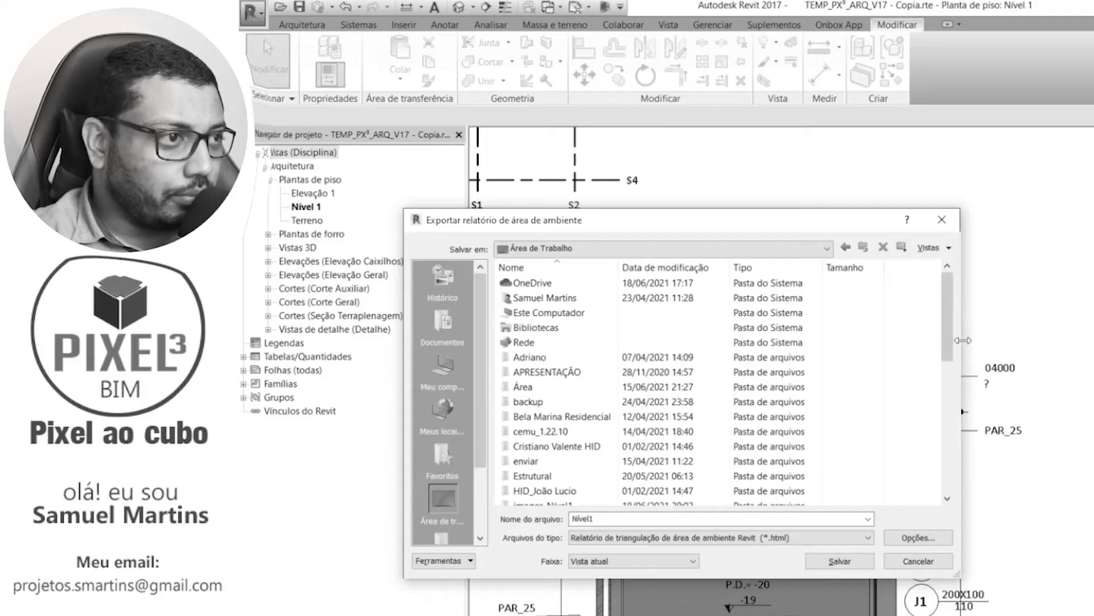
{"action": "left_click_drag", "start_coordinate": [731, 244], "coordinate": [719, 371]}
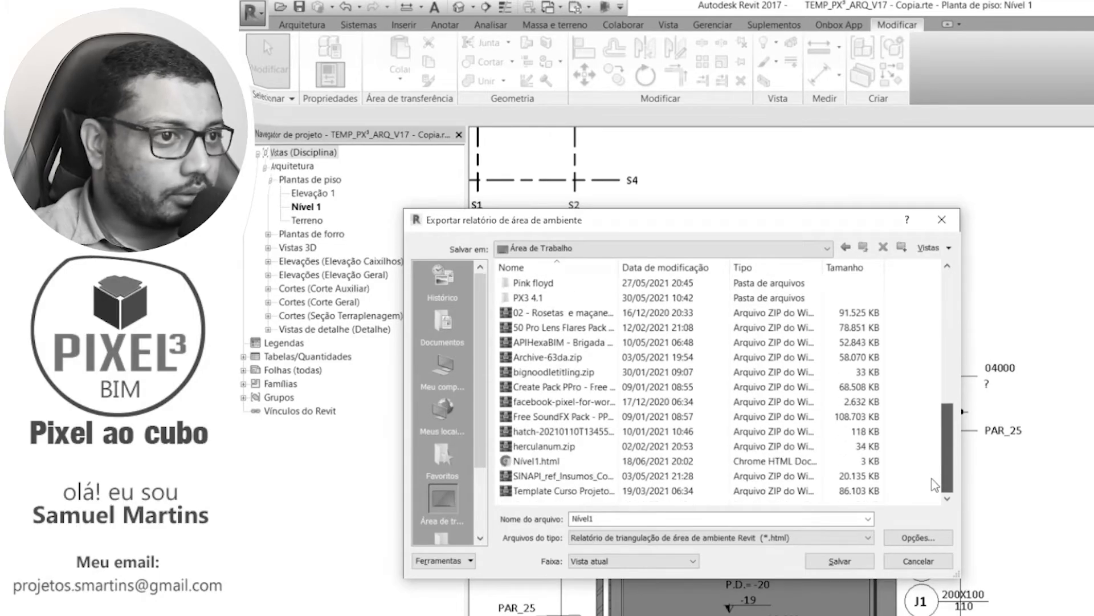
{"action": "mouse_move", "coordinate": [949, 454]}
{"action": "left_mouse_down"}
{"action": "mouse_move", "coordinate": [949, 323]}
{"action": "mouse_move", "coordinate": [952, 442]}
{"action": "left_mouse_up"}
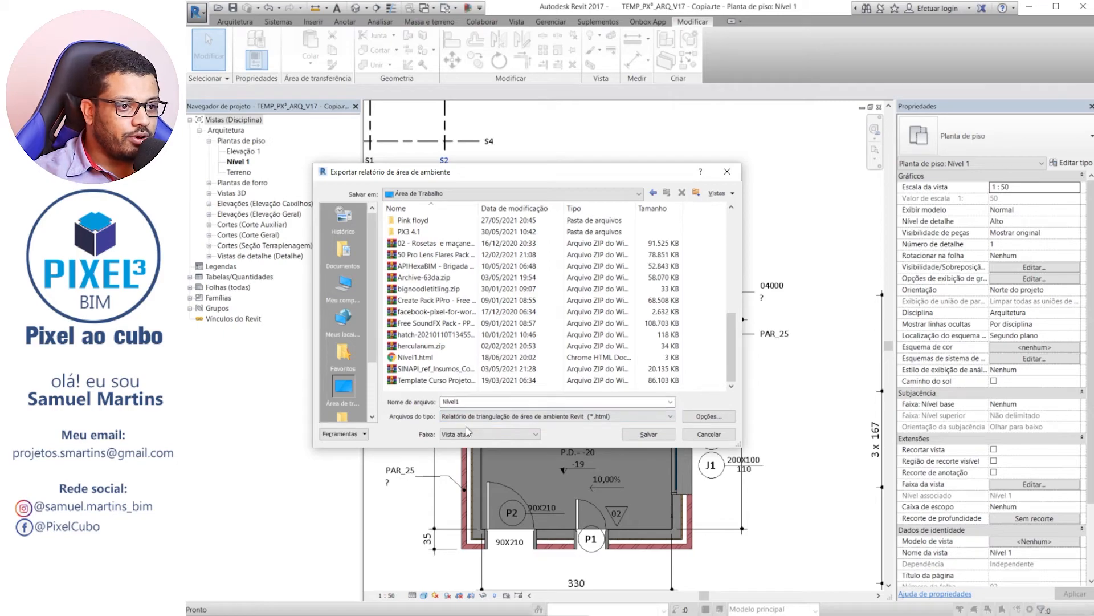
- Save the report as Nível1 in the room area triangulation format (*.html), with the range set to Vista atual
{"action": "left_click", "coordinate": [573, 416]}
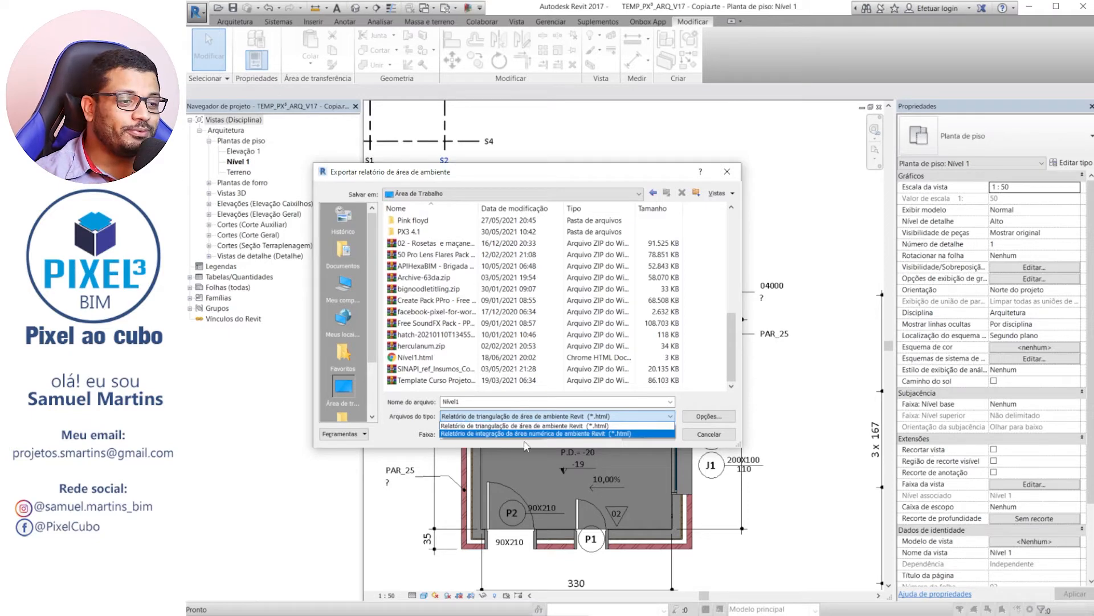
{"action": "left_click", "coordinate": [474, 434]}
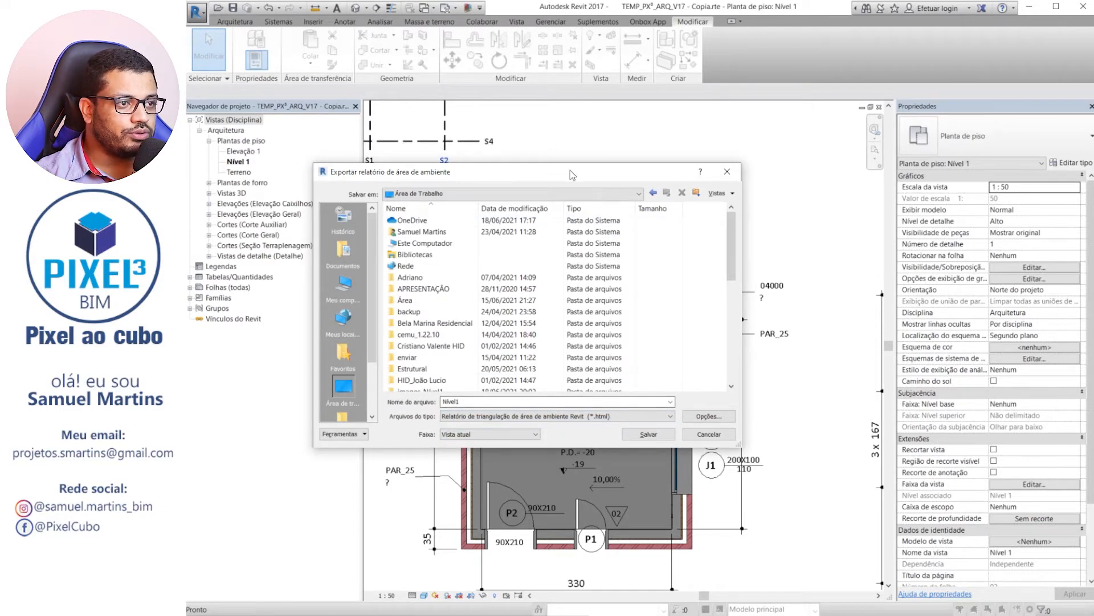
{"action": "left_click_drag", "start_coordinate": [513, 171], "coordinate": [843, 95]}
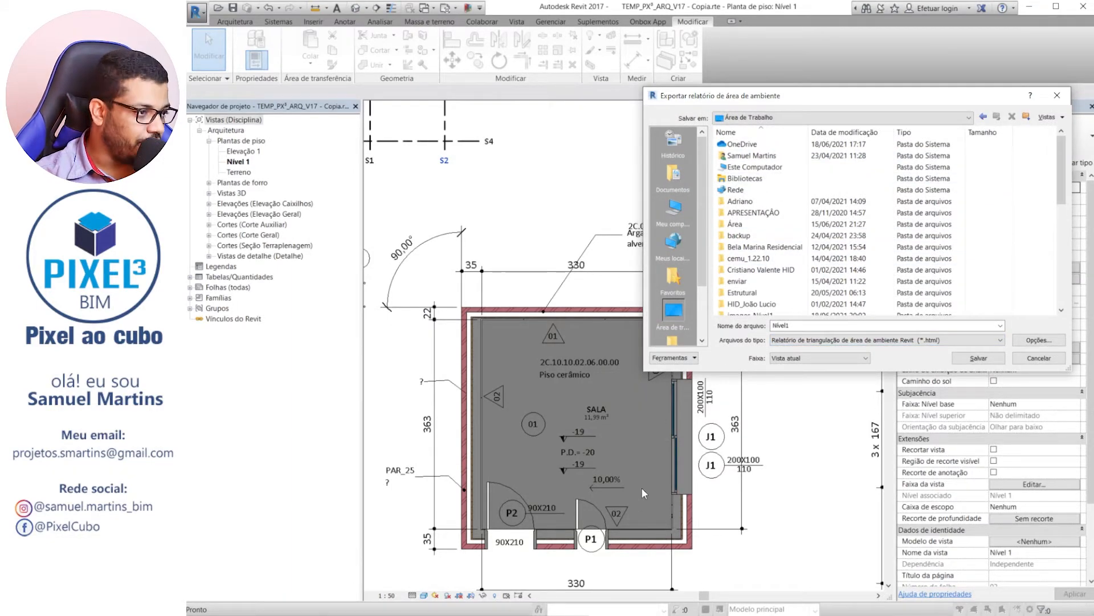
{"action": "left_click", "coordinate": [971, 363]}
{"action": "left_click", "coordinate": [549, 317]}
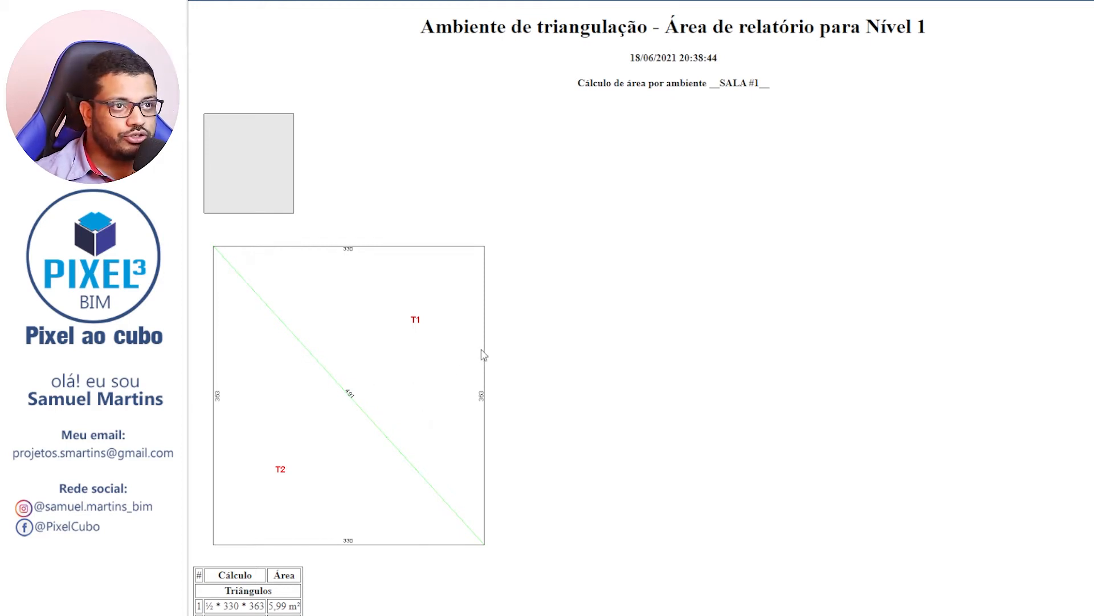
- Review the exported Nível 1 triangulation report for SALA, checking the triangle calculations, the gross area and the window total
{"action": "scroll", "coordinate": [299, 307], "scroll_direction": "down", "scroll_amount": 1}
{"action": "scroll", "coordinate": [299, 306], "scroll_direction": "down", "scroll_amount": 3}
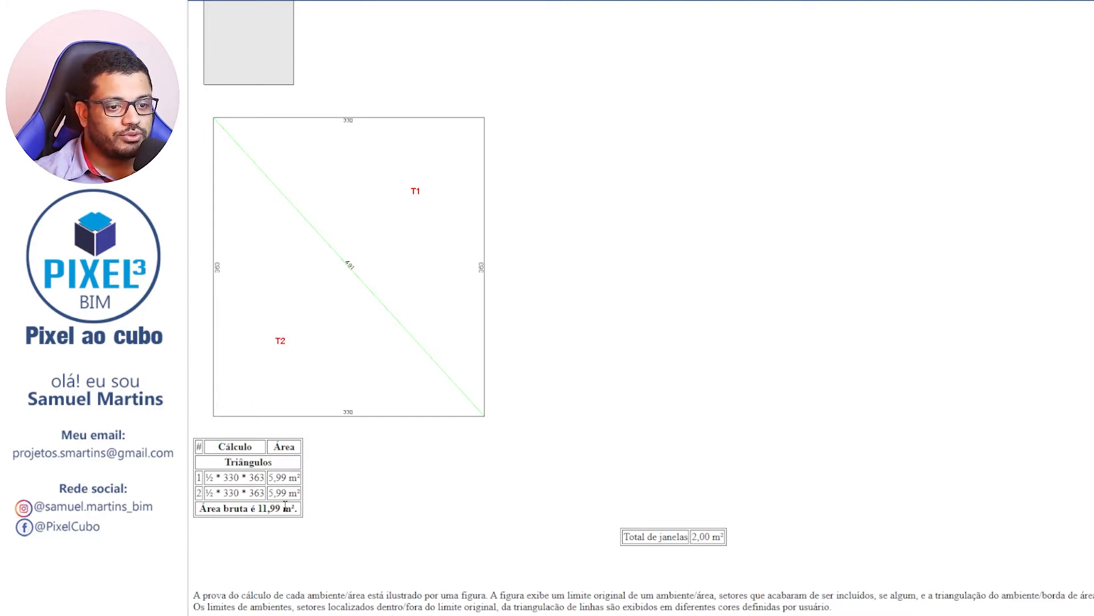
{"action": "left_click_drag", "start_coordinate": [258, 508], "coordinate": [287, 509]}
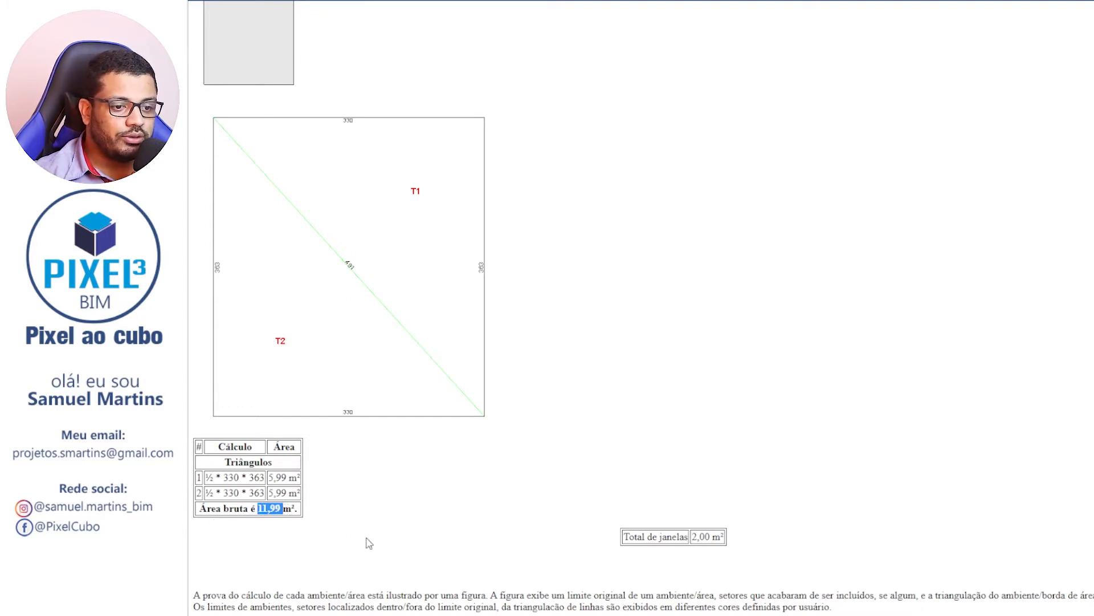
{"action": "scroll", "coordinate": [347, 394], "scroll_direction": "down", "scroll_amount": 1}
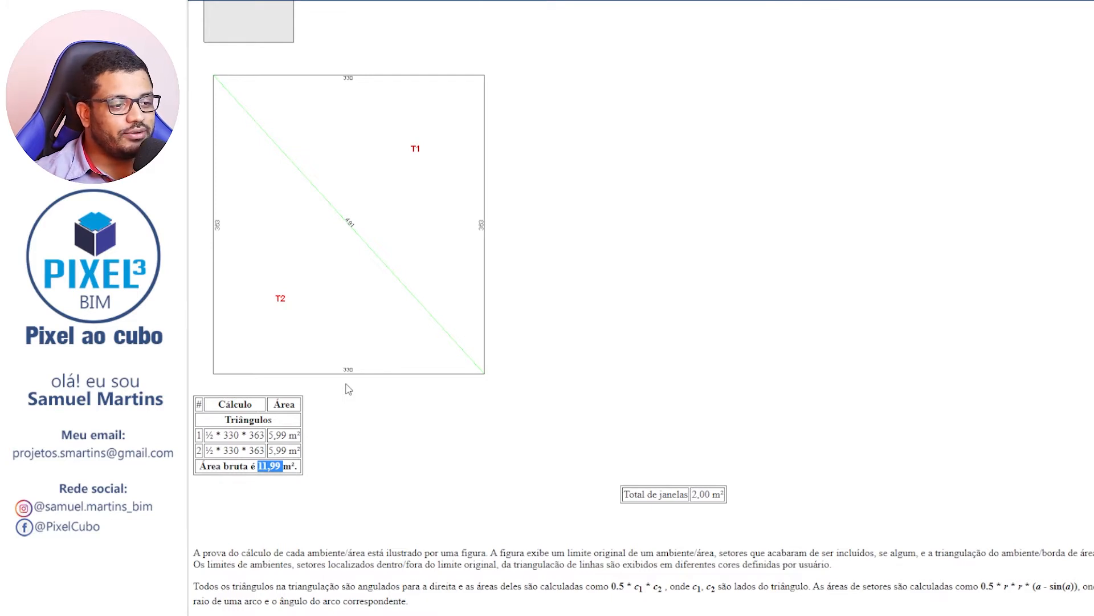
{"action": "left_click_drag", "start_coordinate": [626, 489], "coordinate": [735, 503]}
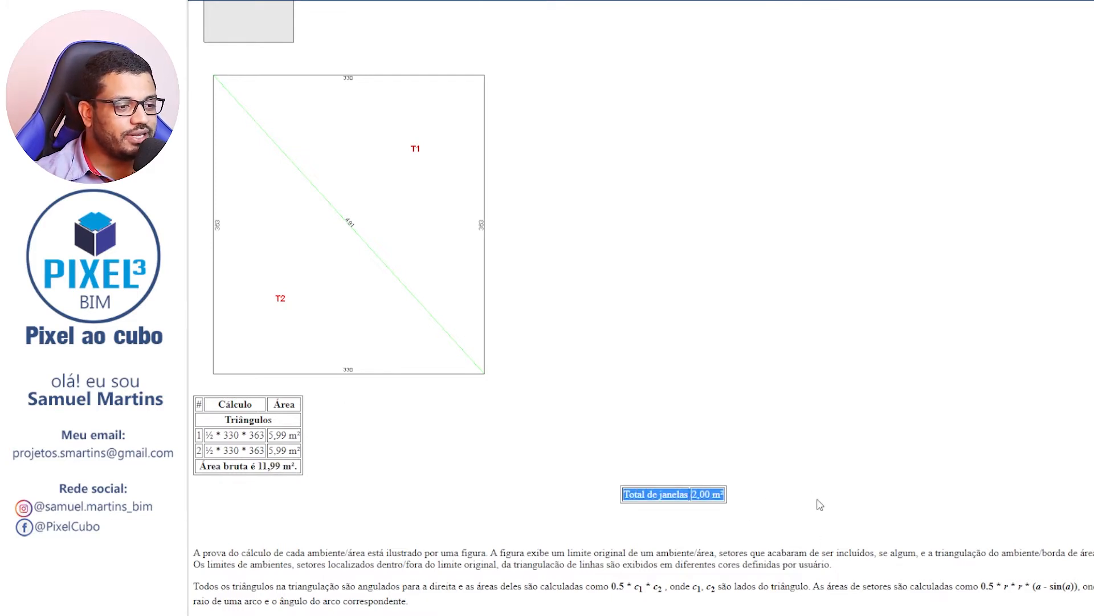
{"action": "left_click", "coordinate": [764, 510]}
{"action": "left_click_drag", "start_coordinate": [293, 466], "coordinate": [261, 466]}
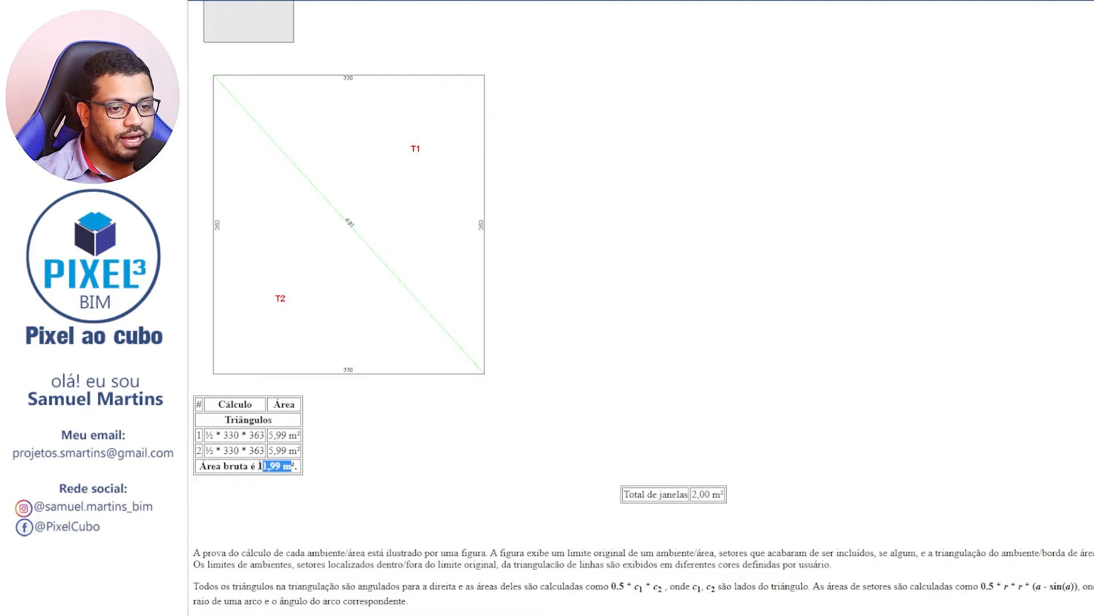
{"action": "left_click_drag", "start_coordinate": [696, 495], "coordinate": [745, 494]}
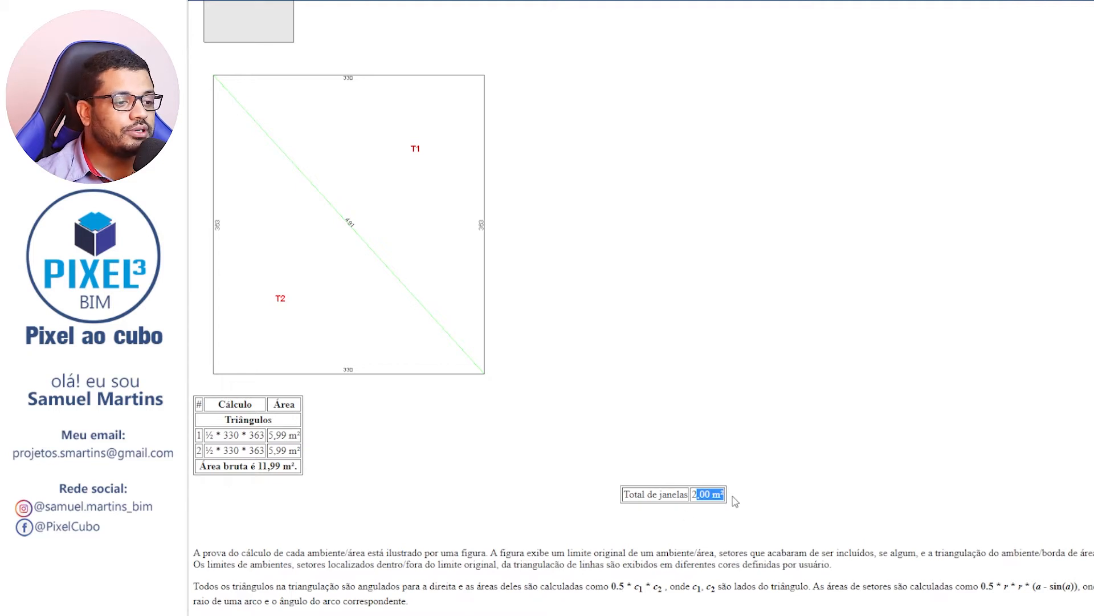
{"action": "left_click", "coordinate": [702, 500]}
{"action": "left_click_drag", "start_coordinate": [709, 507], "coordinate": [629, 494]}
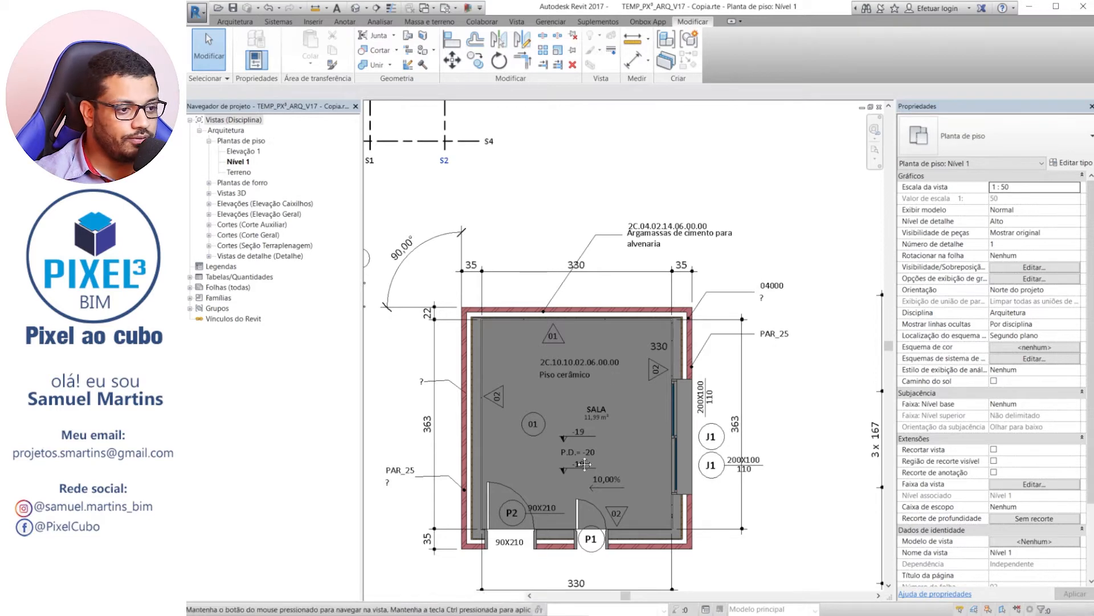
{"action": "middle_click_drag", "start_coordinate": [556, 475], "coordinate": [593, 432]}
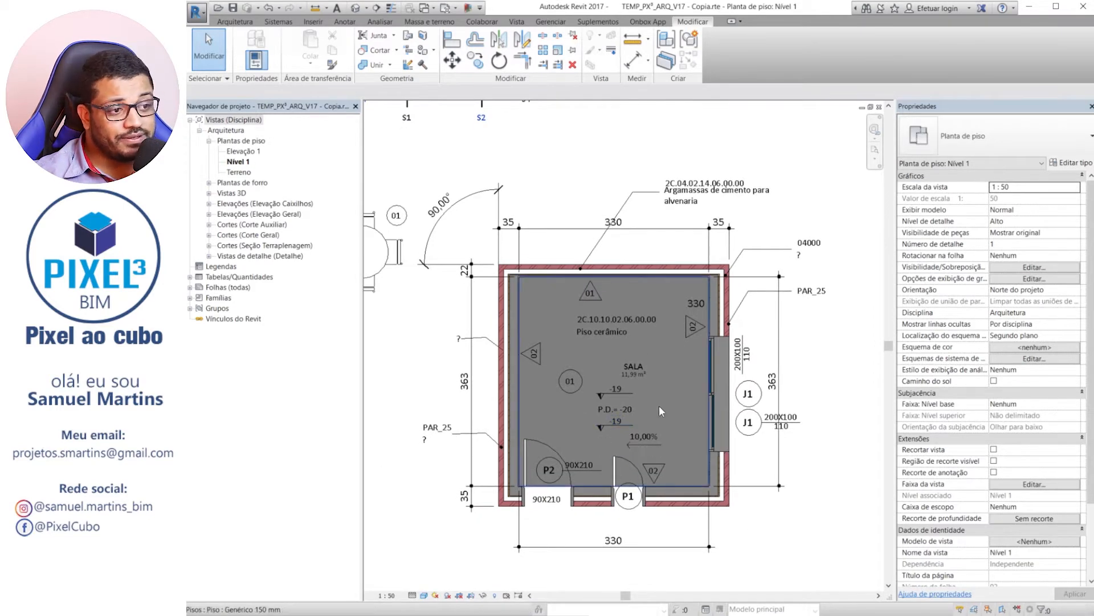
{"action": "scroll", "coordinate": [659, 406], "scroll_direction": "down", "scroll_amount": 3}
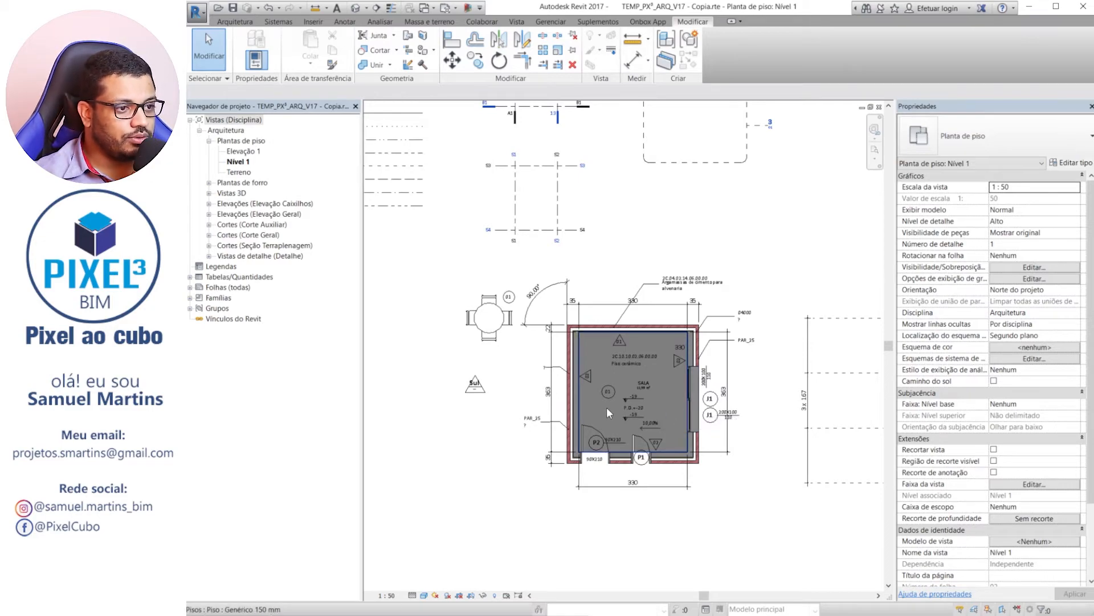
{"action": "scroll", "coordinate": [624, 403], "scroll_direction": "up", "scroll_amount": 4}
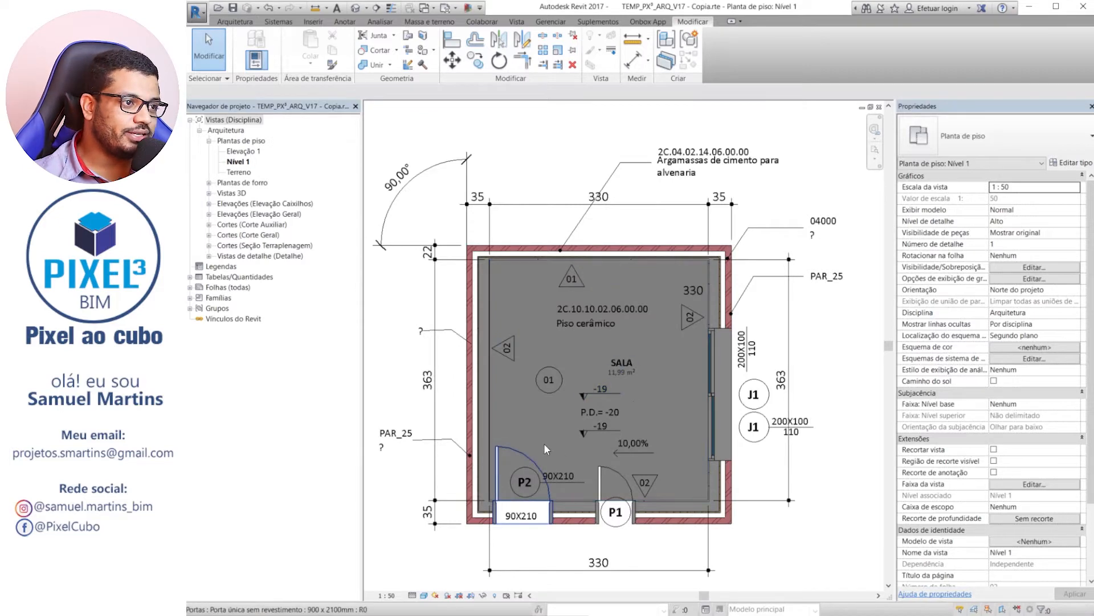
{"action": "scroll", "coordinate": [567, 441], "scroll_direction": "down", "scroll_amount": 3}
{"action": "scroll", "coordinate": [566, 440], "scroll_direction": "down", "scroll_amount": 2}
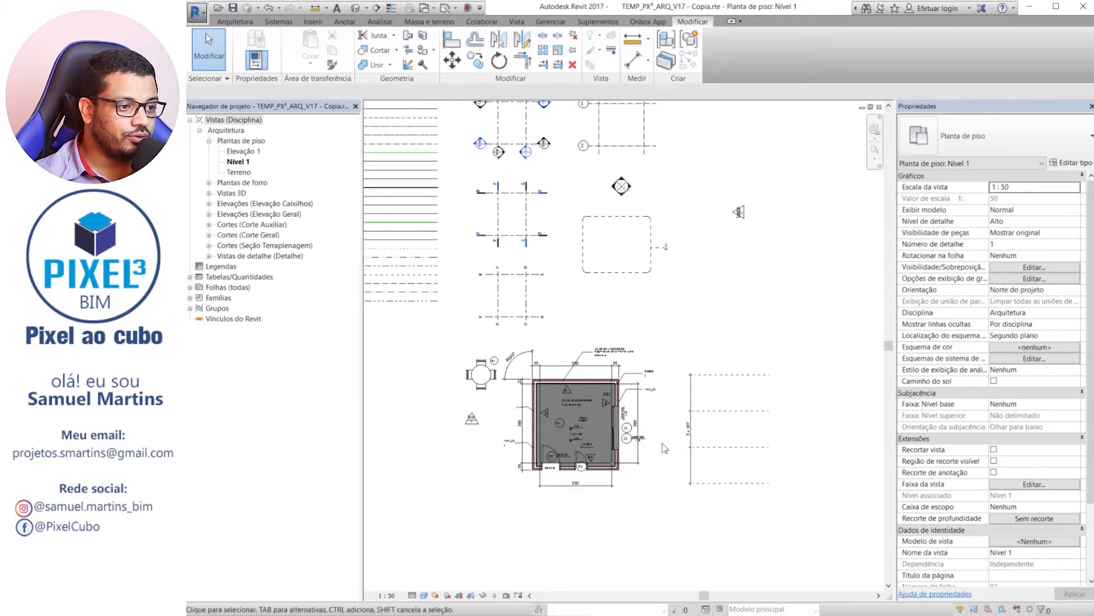
{"action": "mouse_move", "coordinate": [657, 515]}
{"action": "middle_mouse_down"}
{"action": "mouse_move", "coordinate": [662, 533]}
{"action": "mouse_move", "coordinate": [649, 532]}
{"action": "middle_mouse_up"}
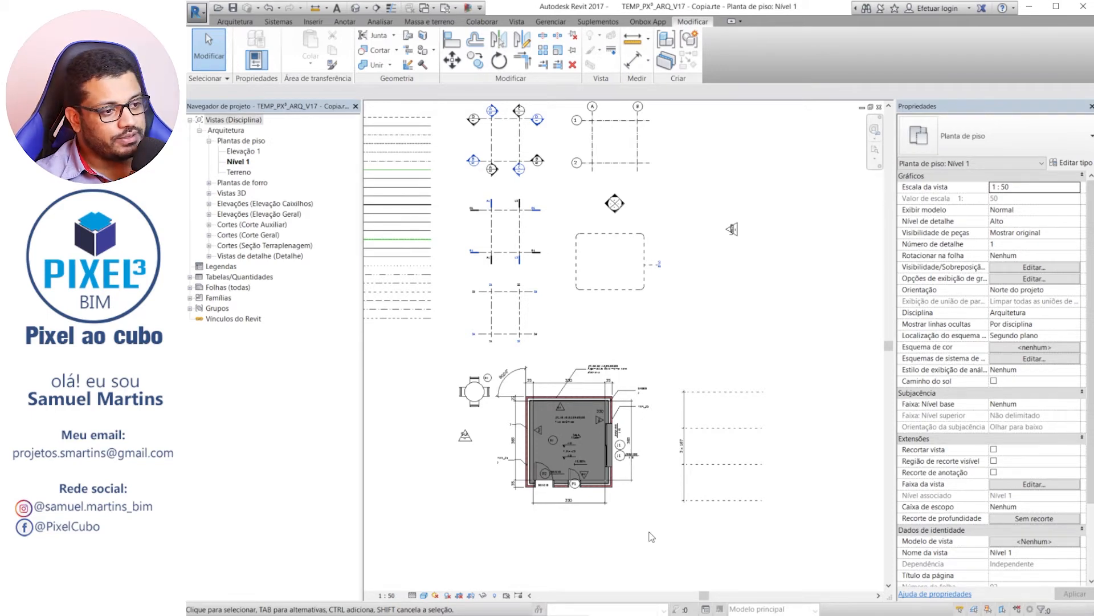
{"action": "scroll", "coordinate": [565, 449], "scroll_direction": "up", "scroll_amount": 3}
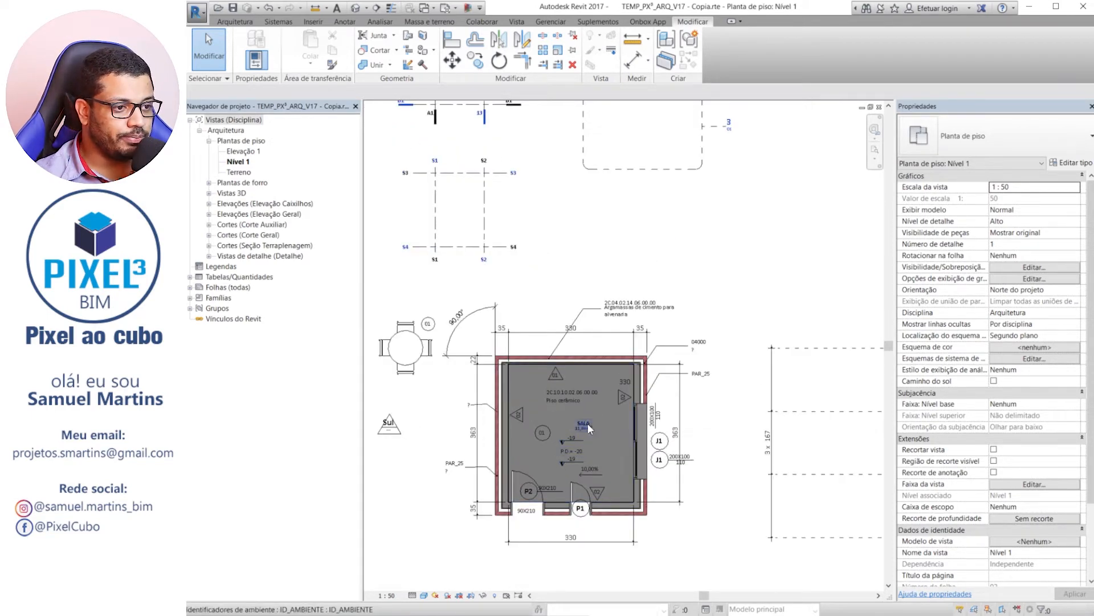
{"action": "scroll", "coordinate": [454, 513], "scroll_direction": "down", "scroll_amount": 2}
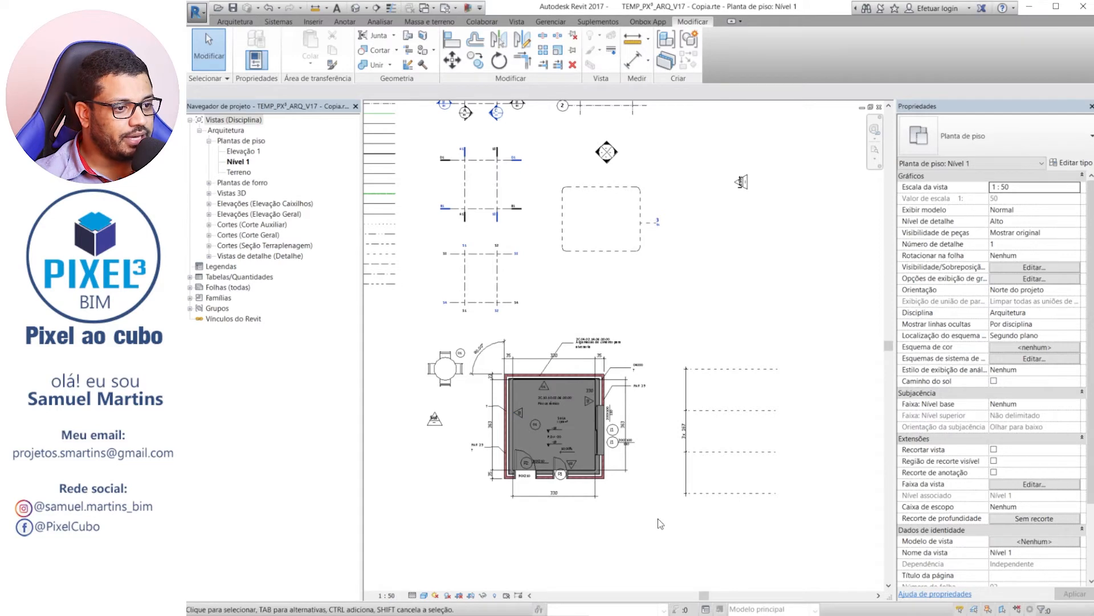
{"action": "scroll", "coordinate": [660, 523], "scroll_direction": "up", "scroll_amount": 2}
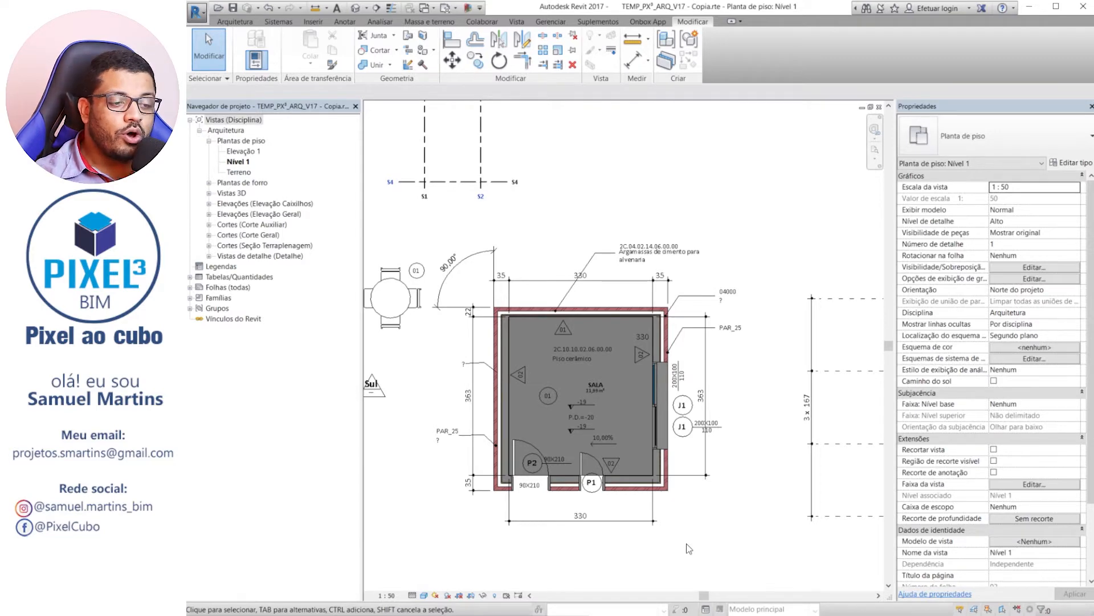
{"action": "middle_click_drag", "start_coordinate": [764, 301], "coordinate": [744, 309]}
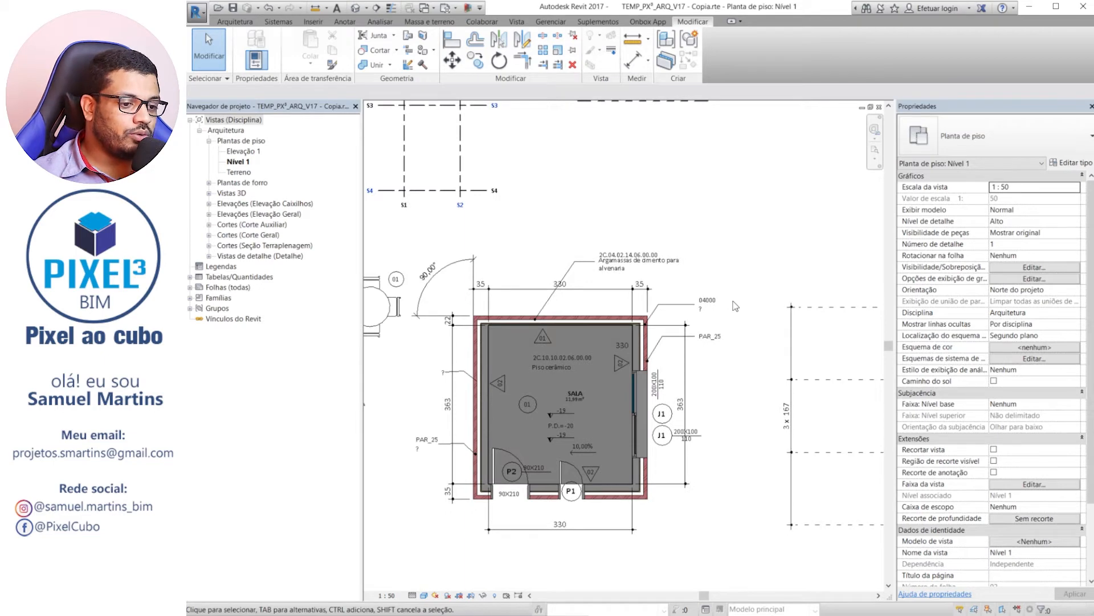
- Inspect the mortar keynote tag above the SALA room and the text settings in the neighbouring dimension string's type properties
{"action": "left_click", "coordinate": [650, 257]}
{"action": "scroll", "coordinate": [723, 203], "scroll_direction": "up", "scroll_amount": 1}
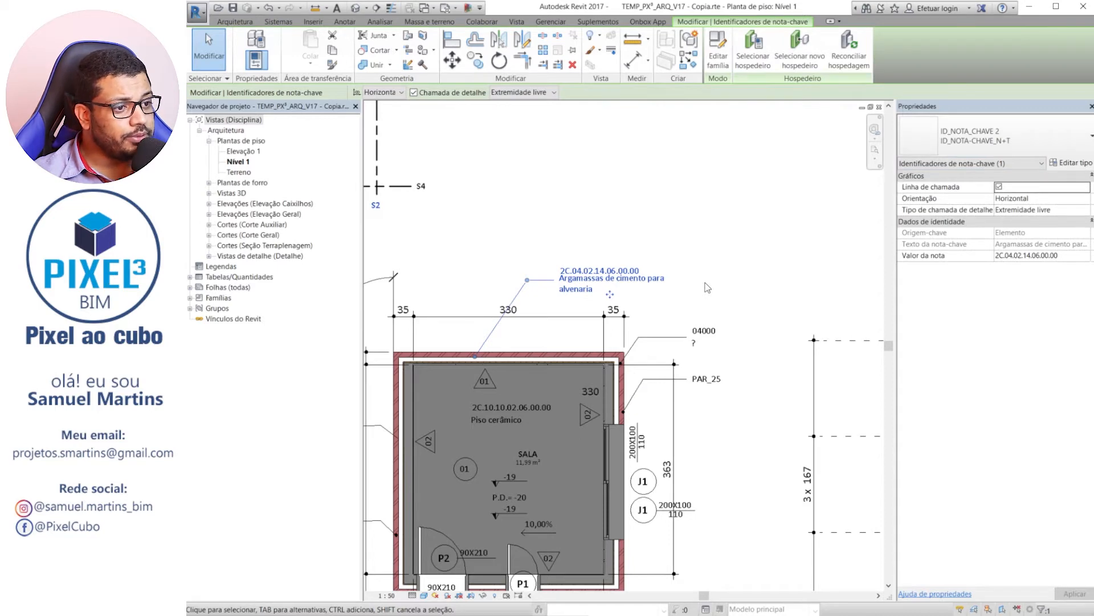
{"action": "left_click", "coordinate": [465, 320]}
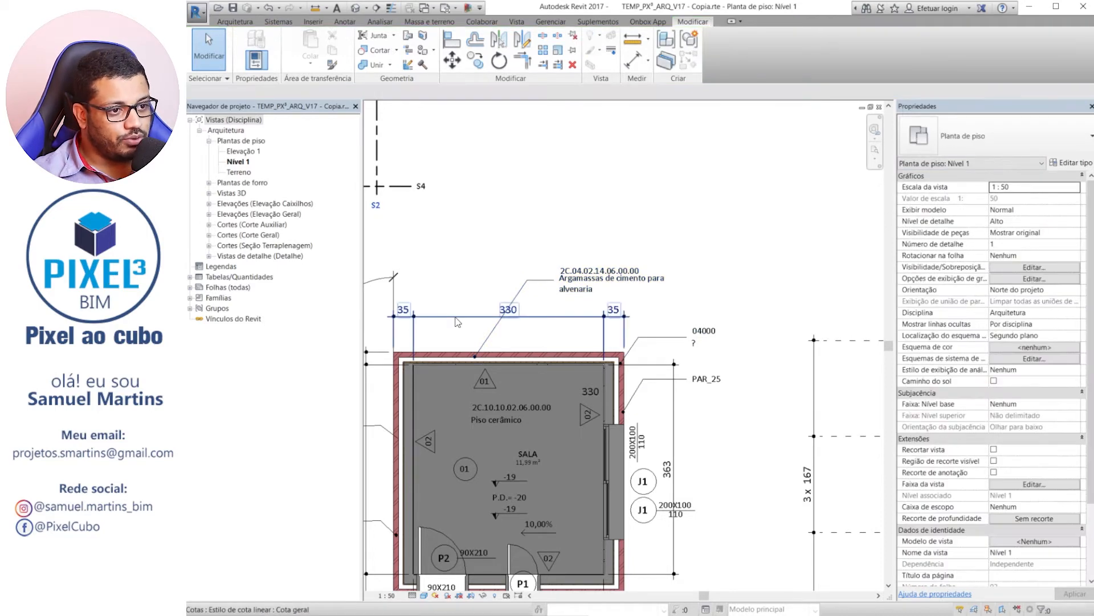
{"action": "left_click", "coordinate": [456, 317]}
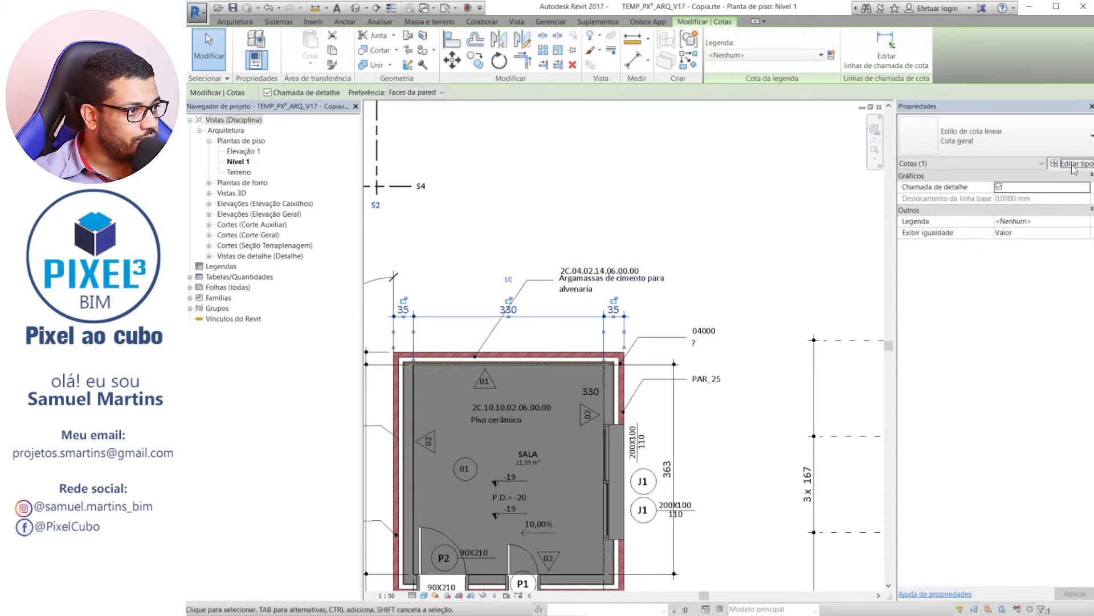
{"action": "left_click", "coordinate": [1074, 163]}
{"action": "scroll", "coordinate": [756, 362], "scroll_direction": "down", "scroll_amount": 2}
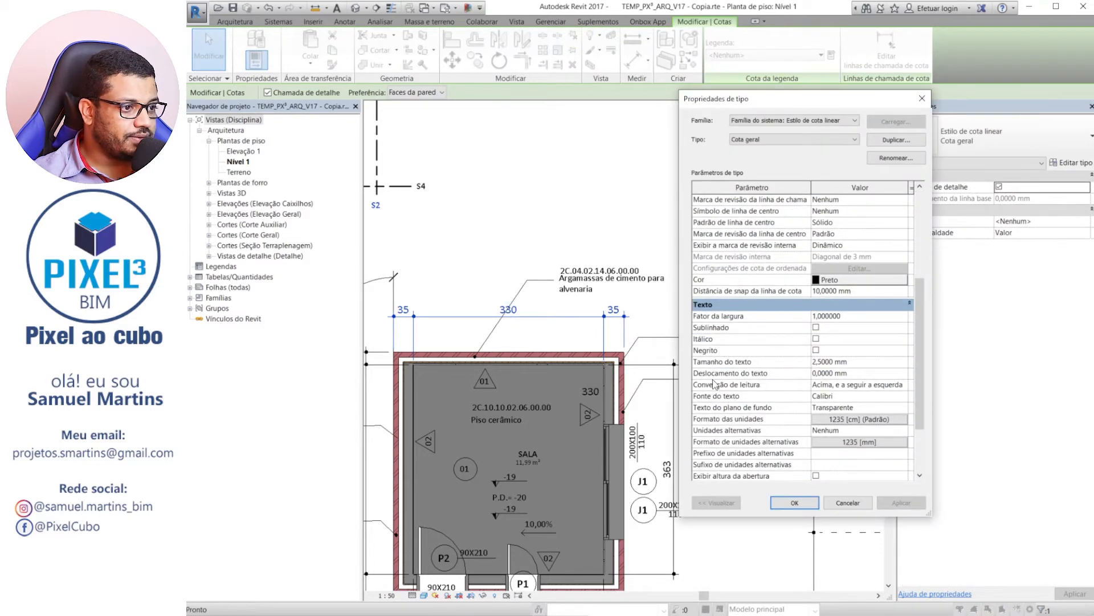
{"action": "left_click", "coordinate": [858, 505]}
{"action": "left_click", "coordinate": [530, 345]}
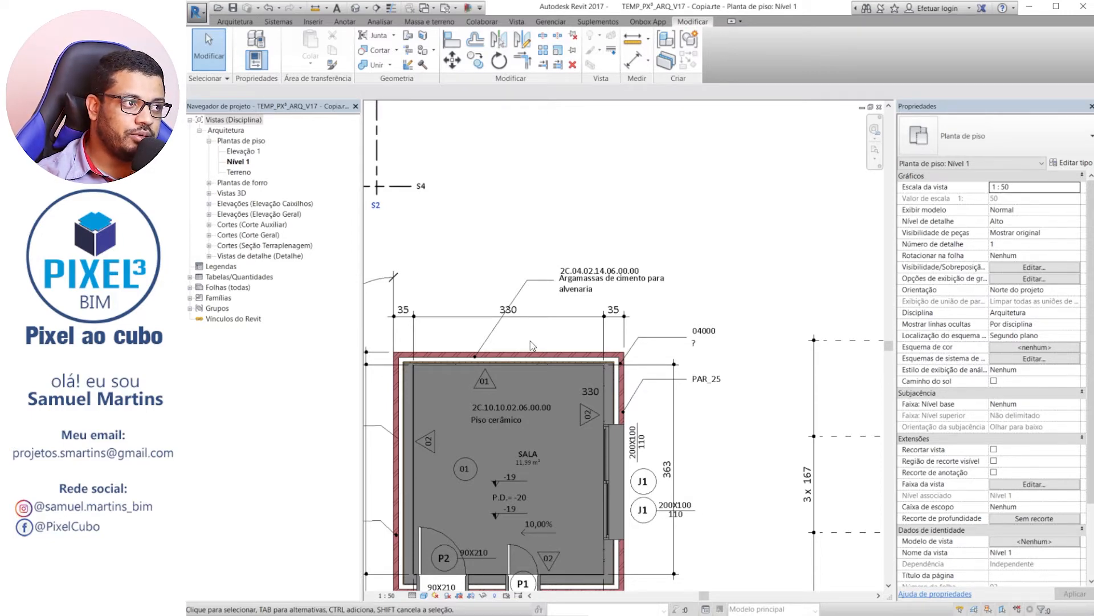
- View the Nível 1 floor plan at its sheet size with Zoom no tamanho da folha
{"action": "left_click", "coordinate": [875, 162]}
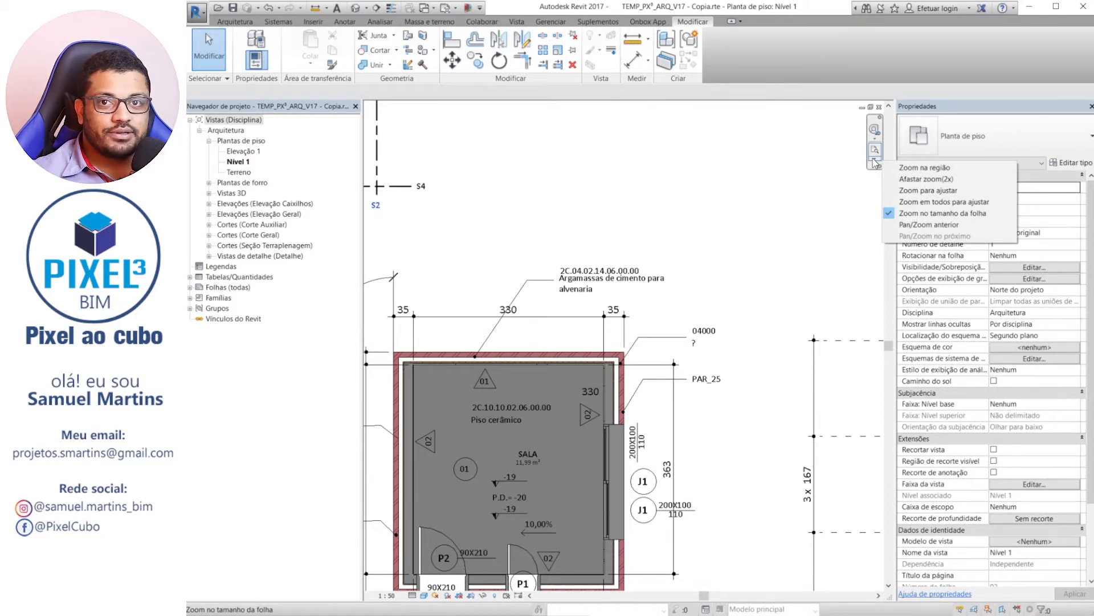
{"action": "left_click", "coordinate": [876, 160]}
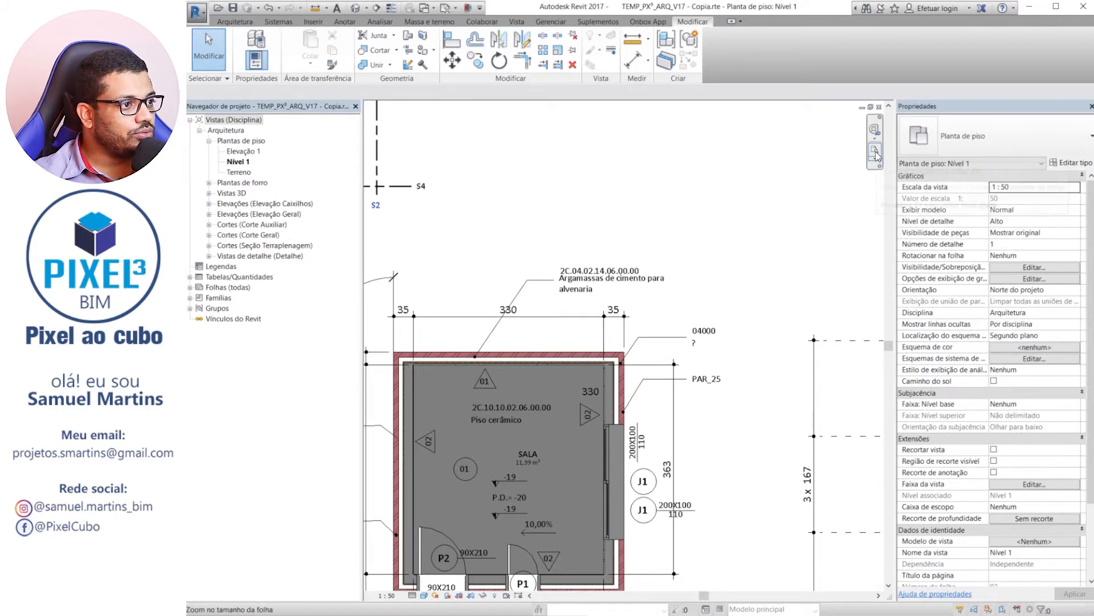
{"action": "left_click", "coordinate": [878, 159]}
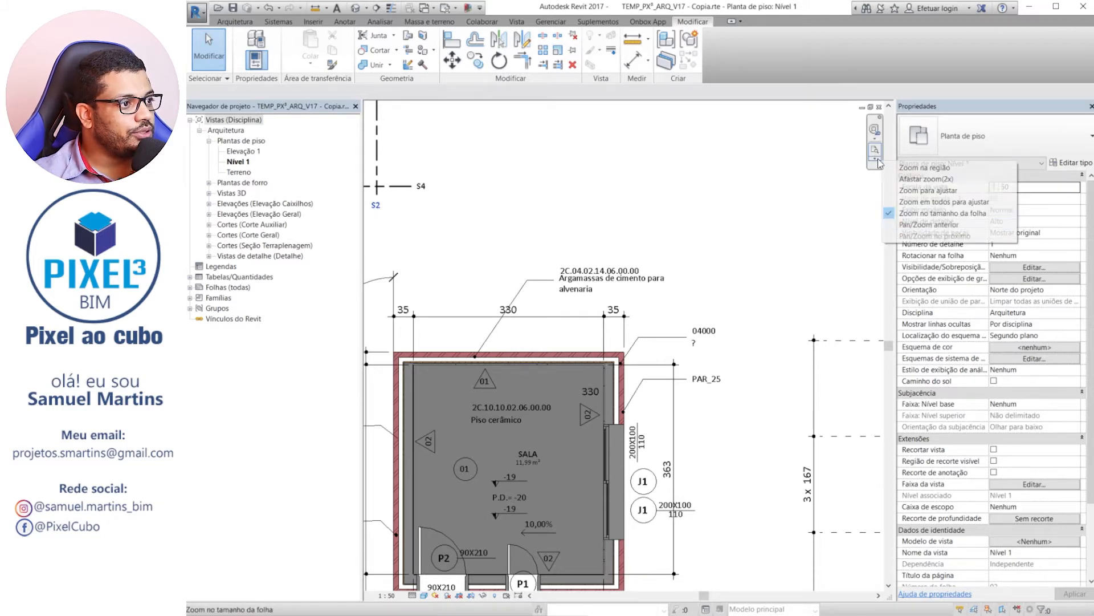
{"action": "left_click", "coordinate": [921, 214]}
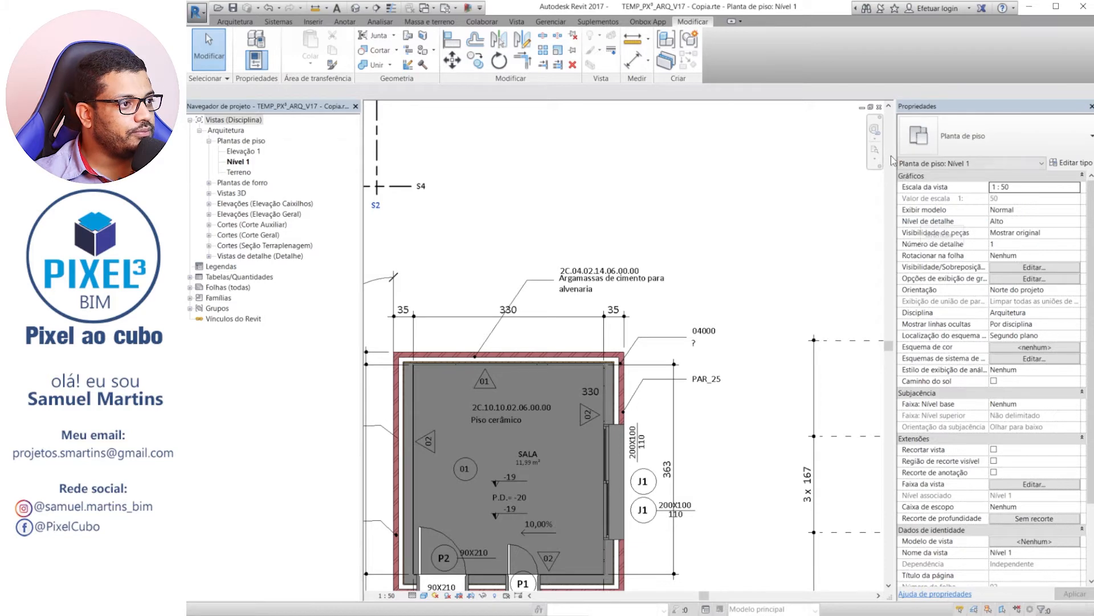
{"action": "scroll", "coordinate": [625, 352], "scroll_direction": "down", "scroll_amount": 1}
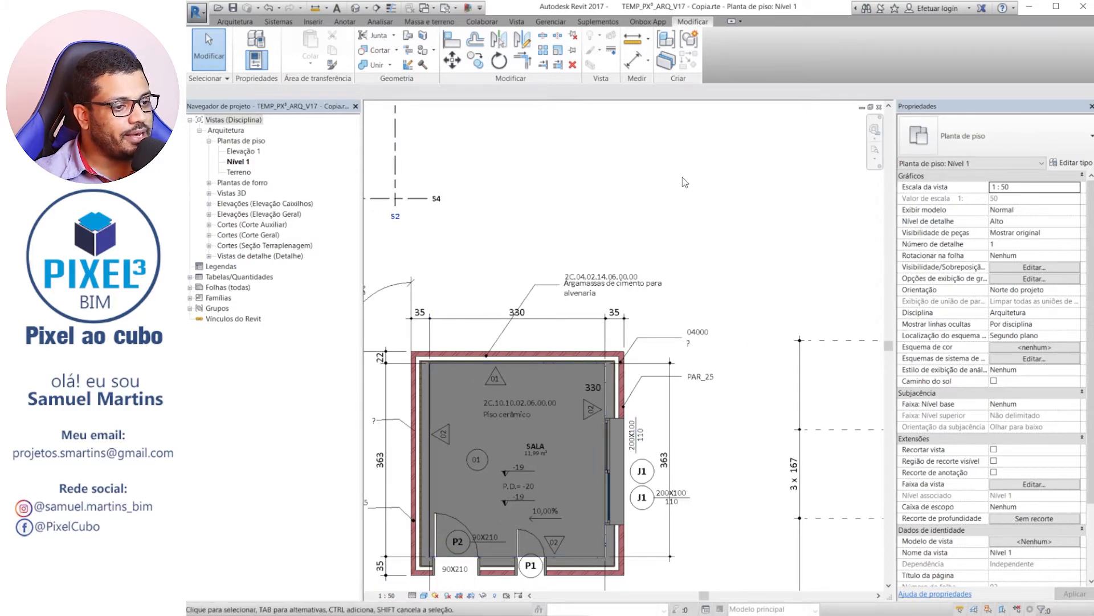
- Set the view scale of the Nível 1 floor plan to 1 : 100
{"action": "middle_click_drag", "start_coordinate": [517, 241], "coordinate": [585, 198]}
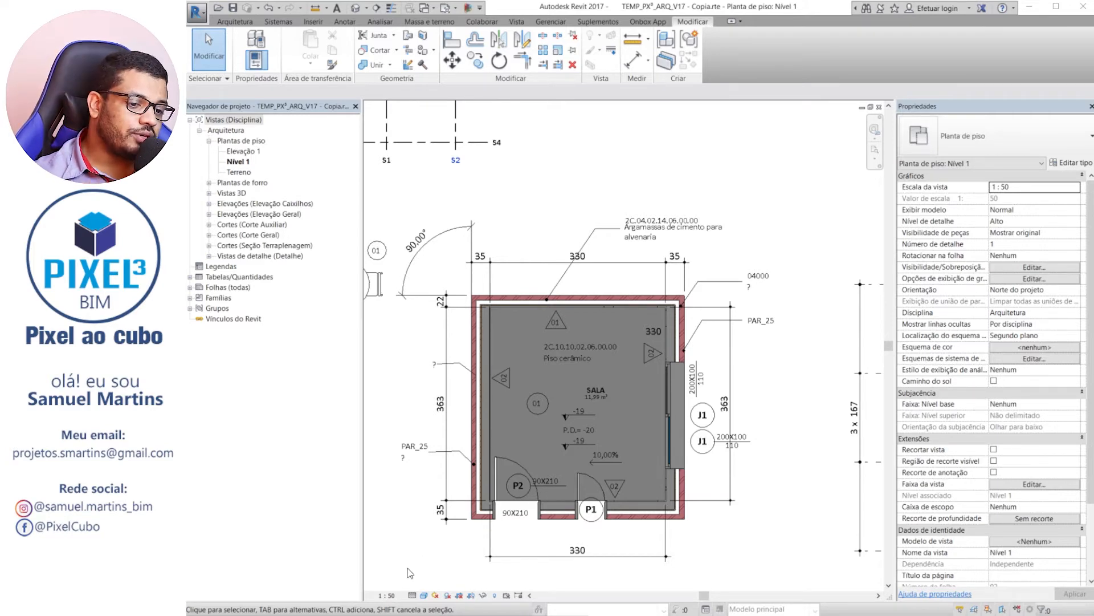
{"action": "left_click", "coordinate": [390, 596]}
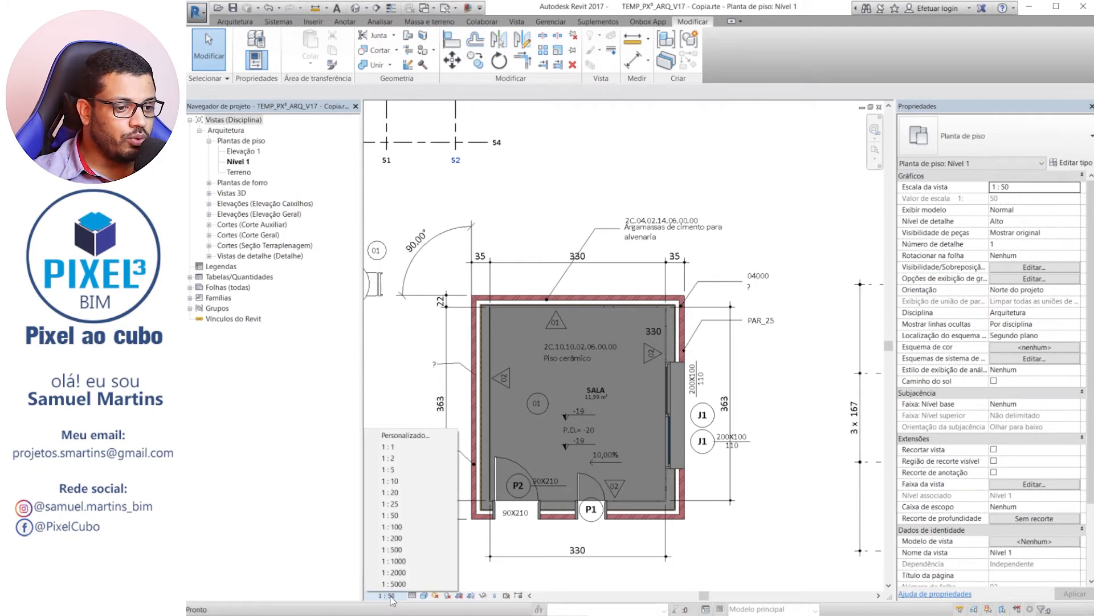
{"action": "left_click", "coordinate": [420, 530]}
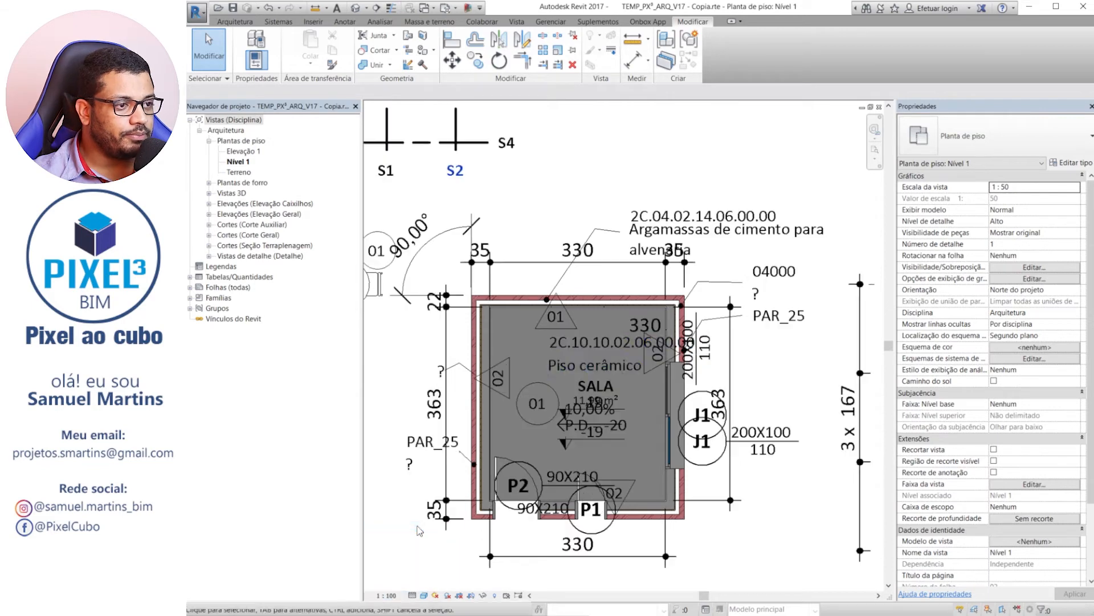
{"action": "middle_click_drag", "start_coordinate": [678, 515], "coordinate": [632, 516]}
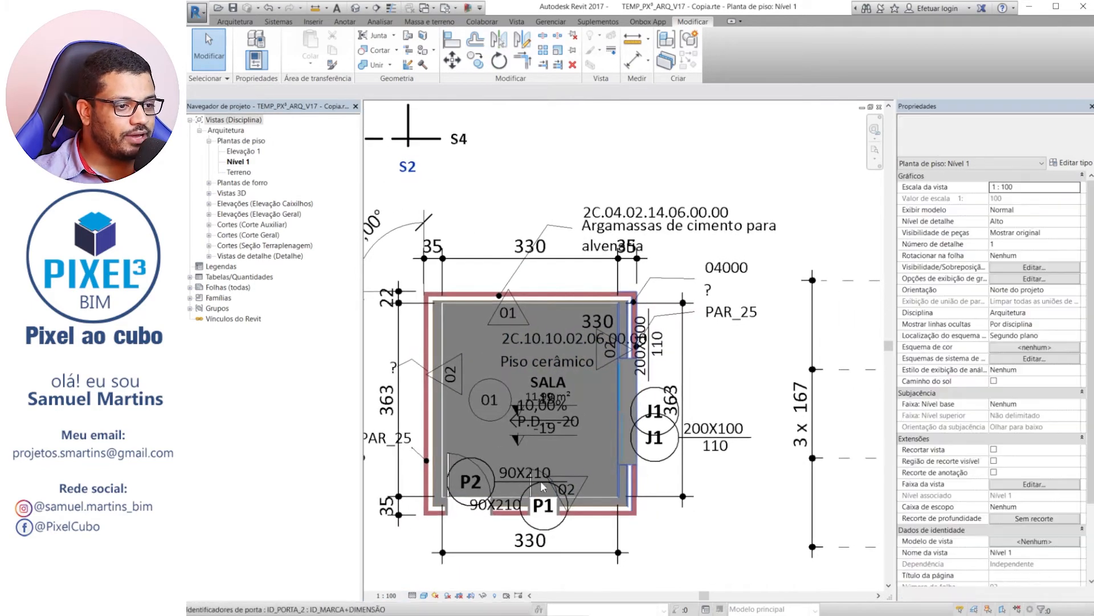
{"action": "scroll", "coordinate": [538, 365], "scroll_direction": "down", "scroll_amount": 2}
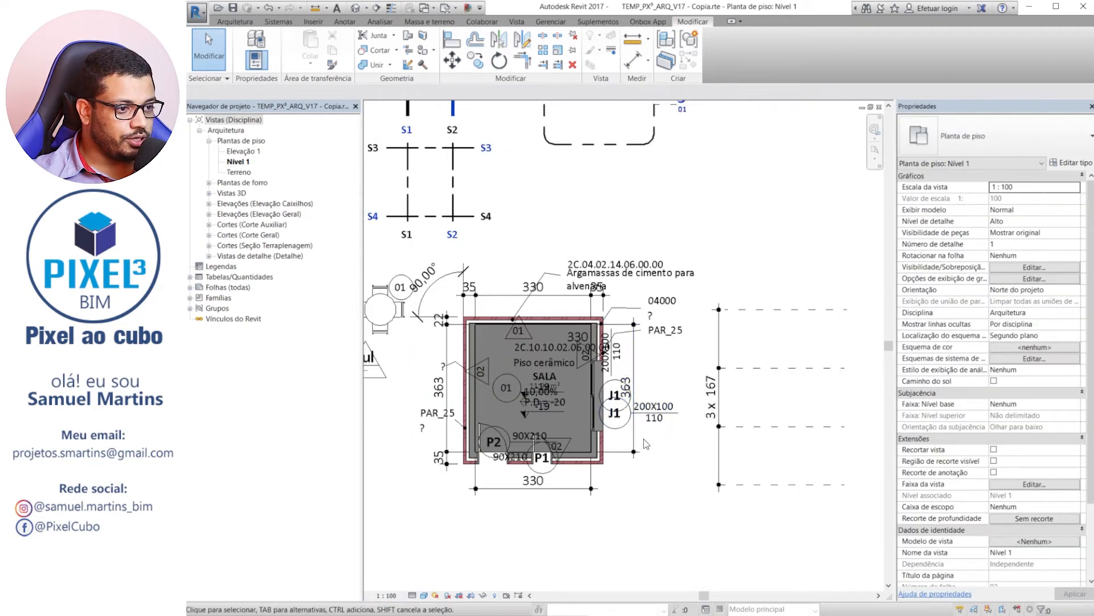
{"action": "scroll", "coordinate": [644, 439], "scroll_direction": "up", "scroll_amount": 1}
{"action": "middle_click_drag", "start_coordinate": [655, 427], "coordinate": [683, 450]}
- Inspect the J1 window tag with dimensions beside the SALA room and view the rescaled plan at sheet size
{"action": "left_click", "coordinate": [684, 433]}
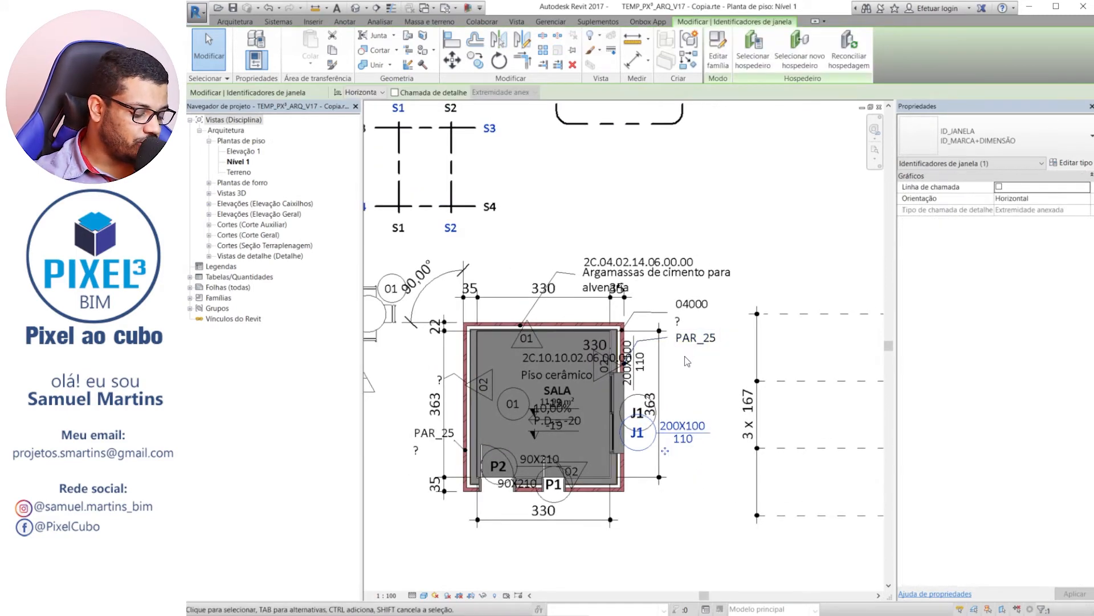
{"action": "scroll", "coordinate": [725, 442], "scroll_direction": "up", "scroll_amount": 2}
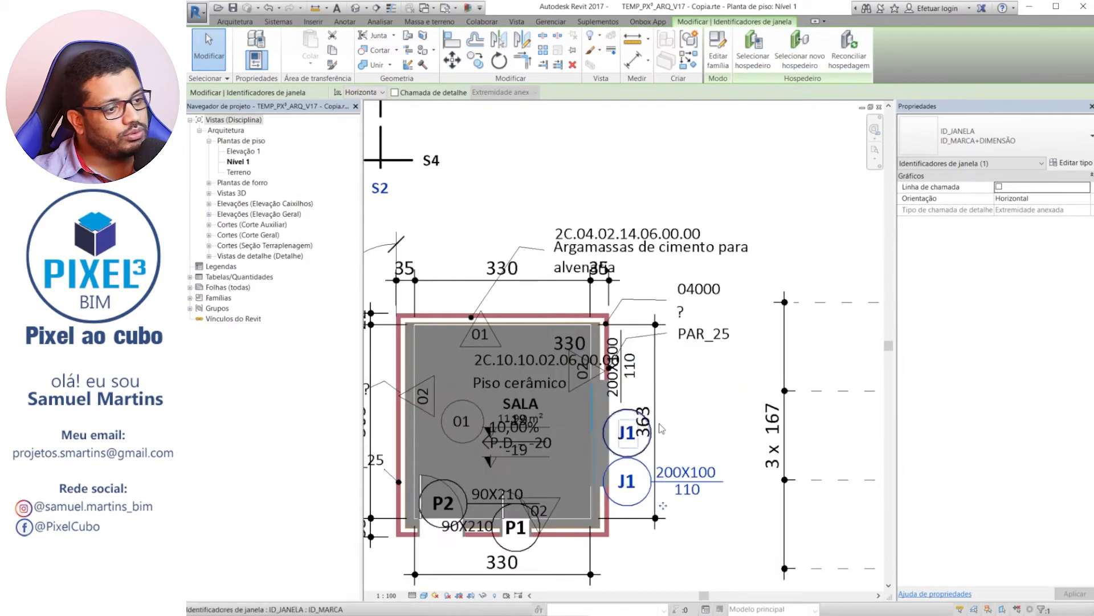
{"action": "left_click", "coordinate": [875, 150]}
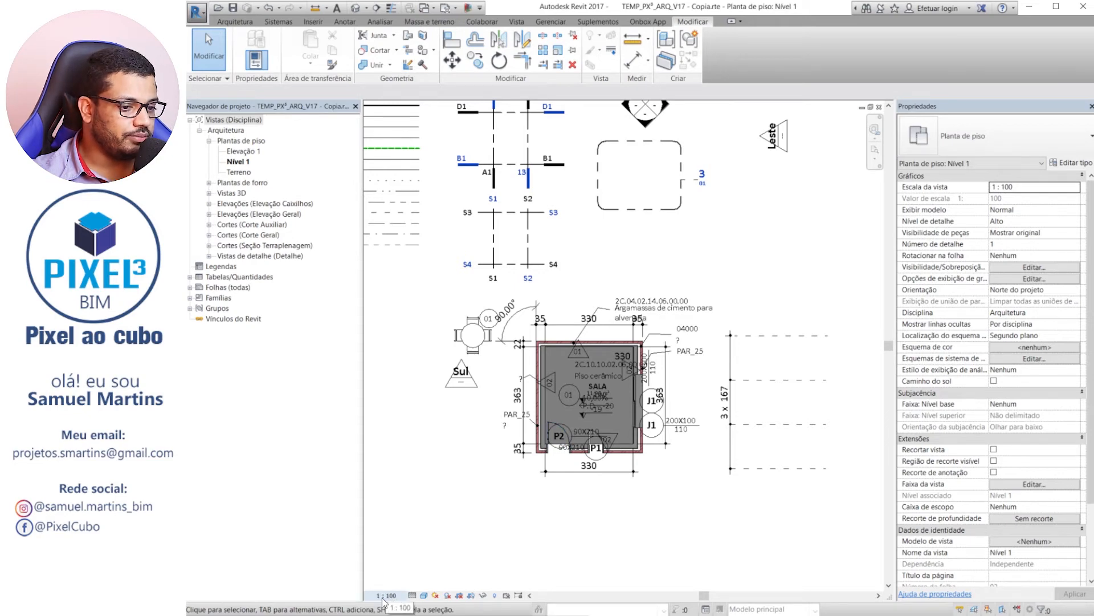
{"action": "scroll", "coordinate": [636, 395], "scroll_direction": "up", "scroll_amount": 3}
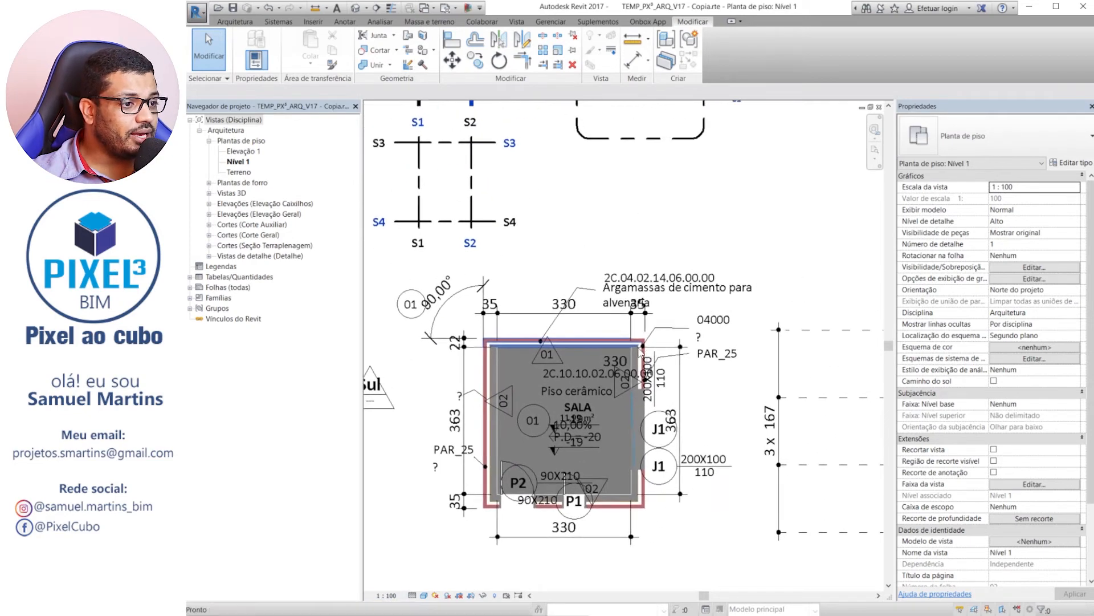
- Set the view scale of the Nível 1 floor plan to 1 : 1000 and view it at its sheet size
{"action": "left_click", "coordinate": [875, 151]}
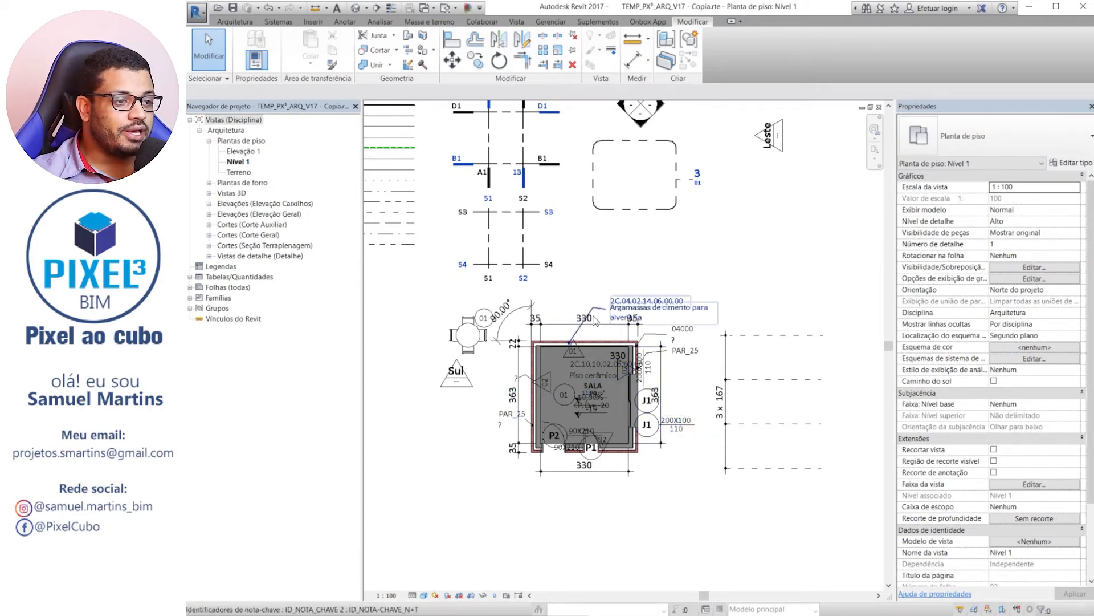
{"action": "scroll", "coordinate": [595, 315], "scroll_direction": "up", "scroll_amount": 2}
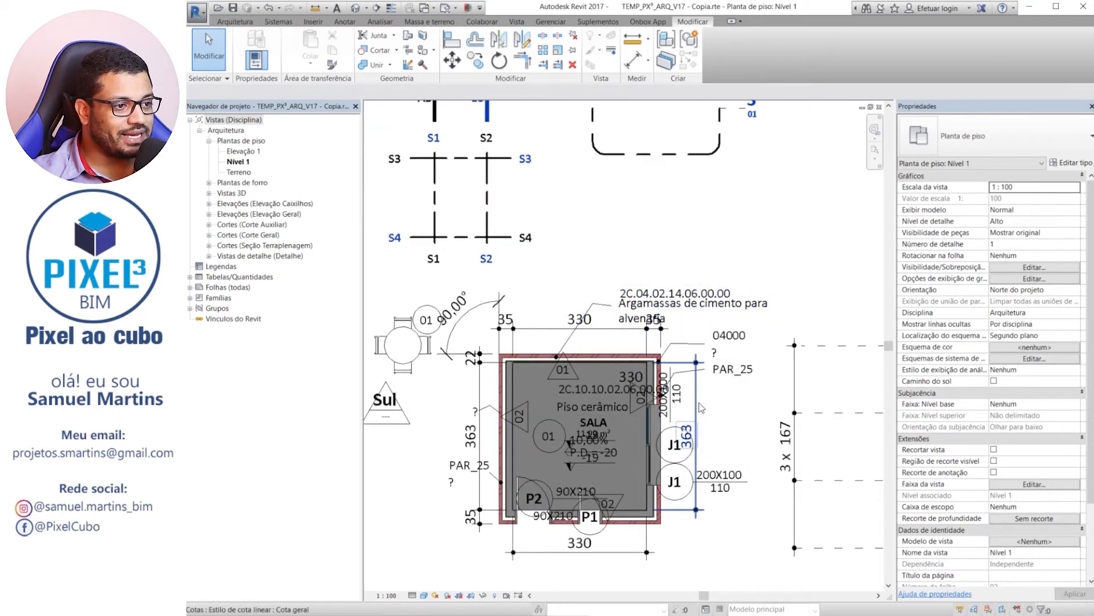
{"action": "middle_click_drag", "start_coordinate": [700, 446], "coordinate": [635, 419]}
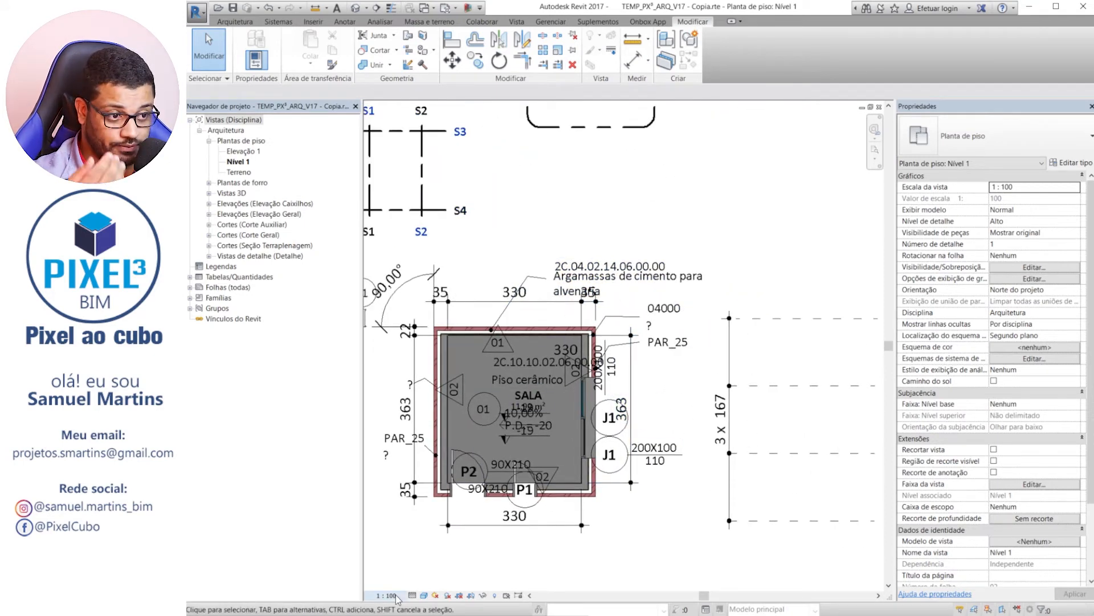
{"action": "left_click", "coordinate": [394, 595]}
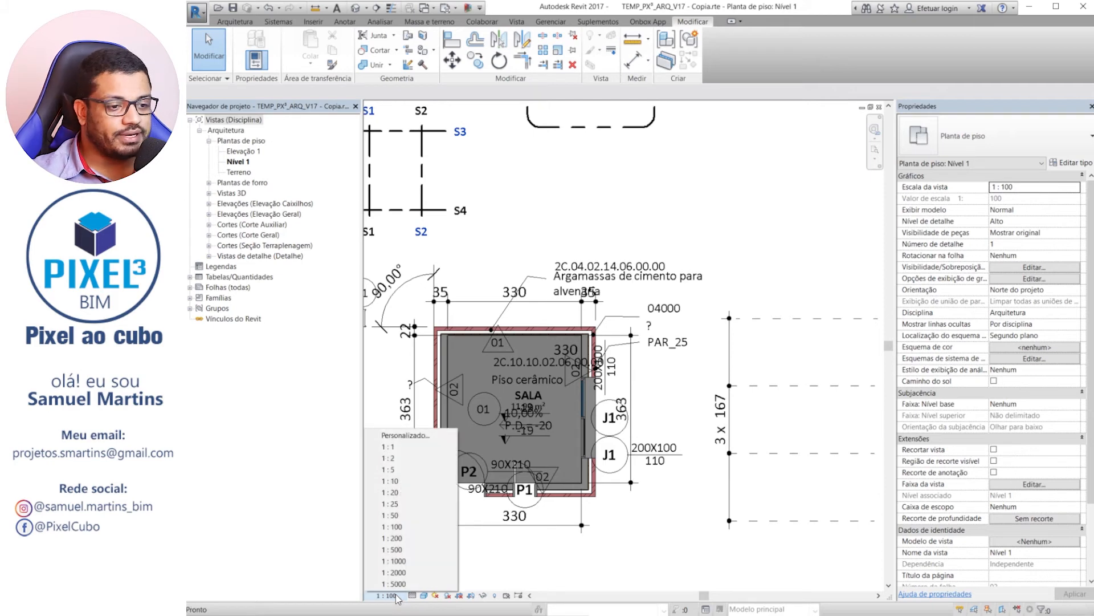
{"action": "left_click", "coordinate": [412, 560]}
{"action": "scroll", "coordinate": [740, 505], "scroll_direction": "down", "scroll_amount": 4}
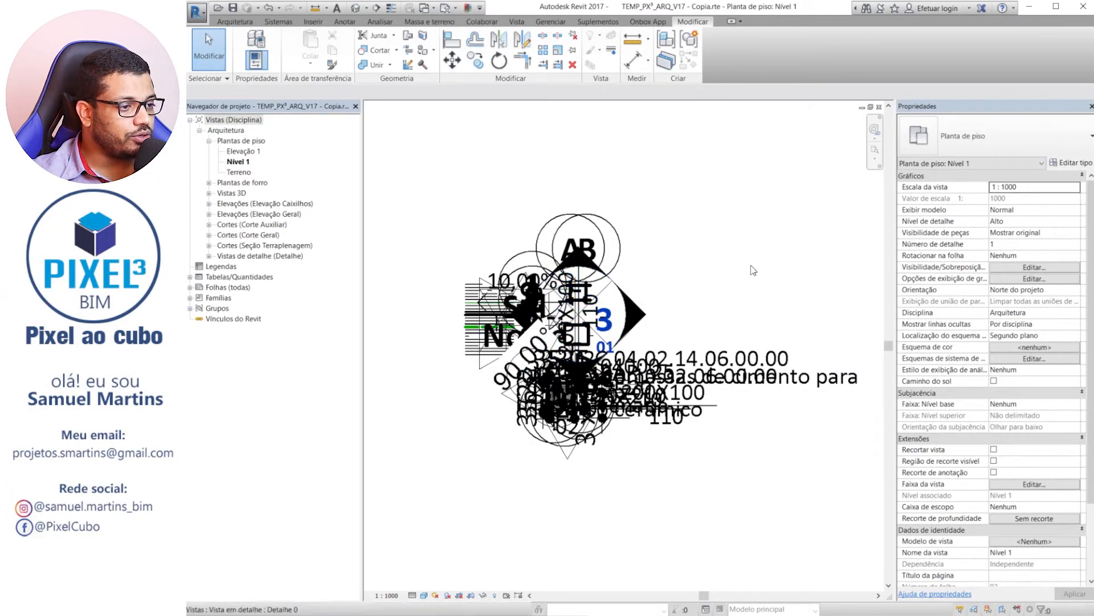
{"action": "left_click", "coordinate": [876, 152]}
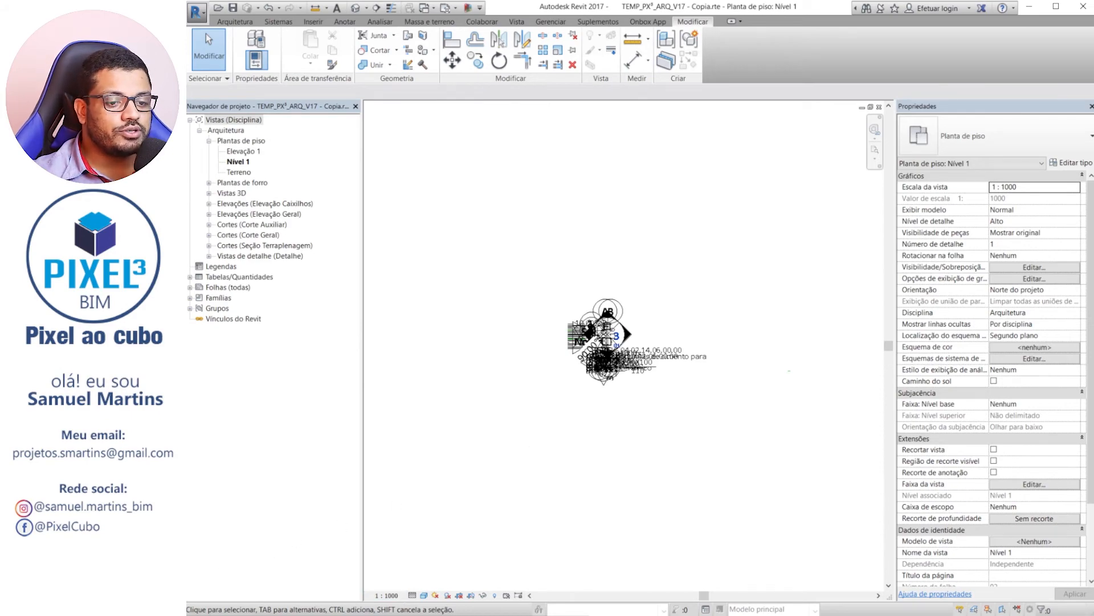
- Switch to Google Maps in the browser and examine how street and place labels around Belo Horizonte change across zoom levels
{"action": "key", "text": "alt+Tab"}
{"action": "scroll", "coordinate": [674, 358], "scroll_direction": "down", "scroll_amount": 2}
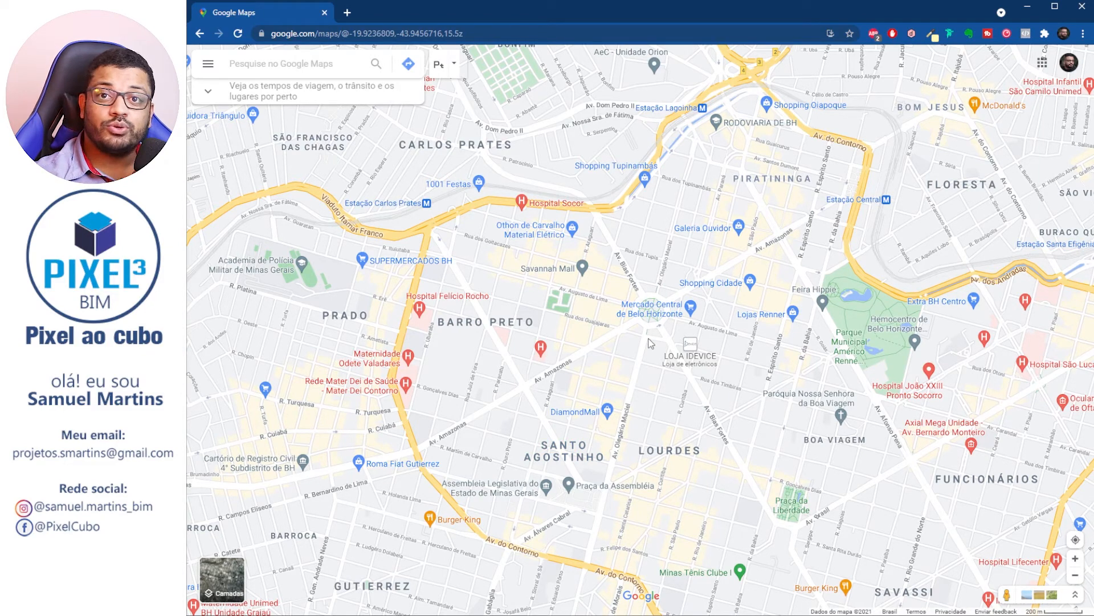
{"action": "scroll", "coordinate": [640, 338], "scroll_direction": "down", "scroll_amount": 2}
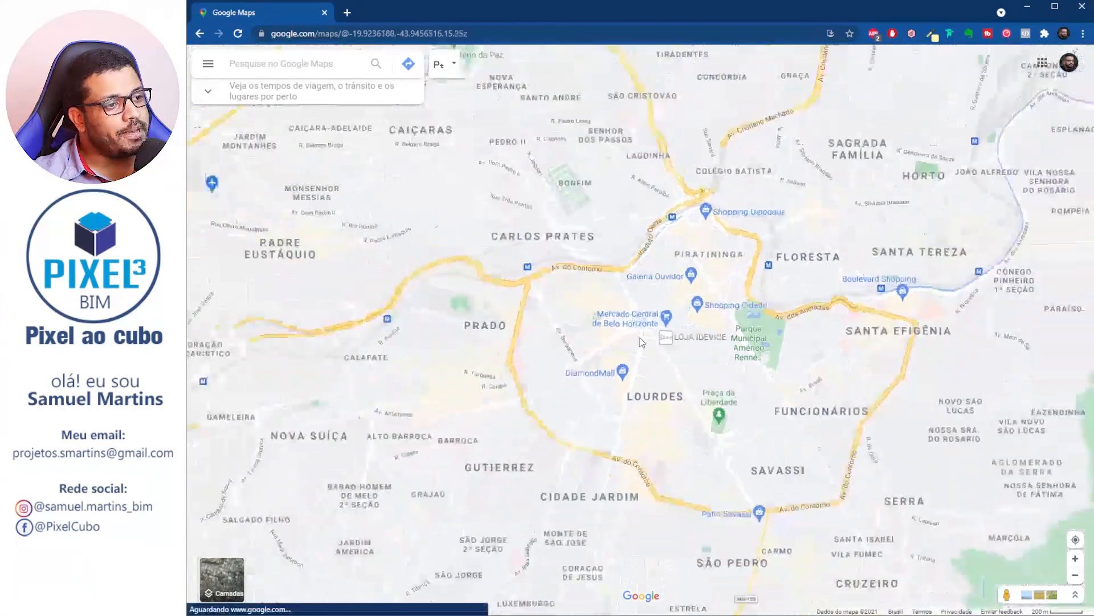
{"action": "scroll", "coordinate": [638, 338], "scroll_direction": "down", "scroll_amount": 1}
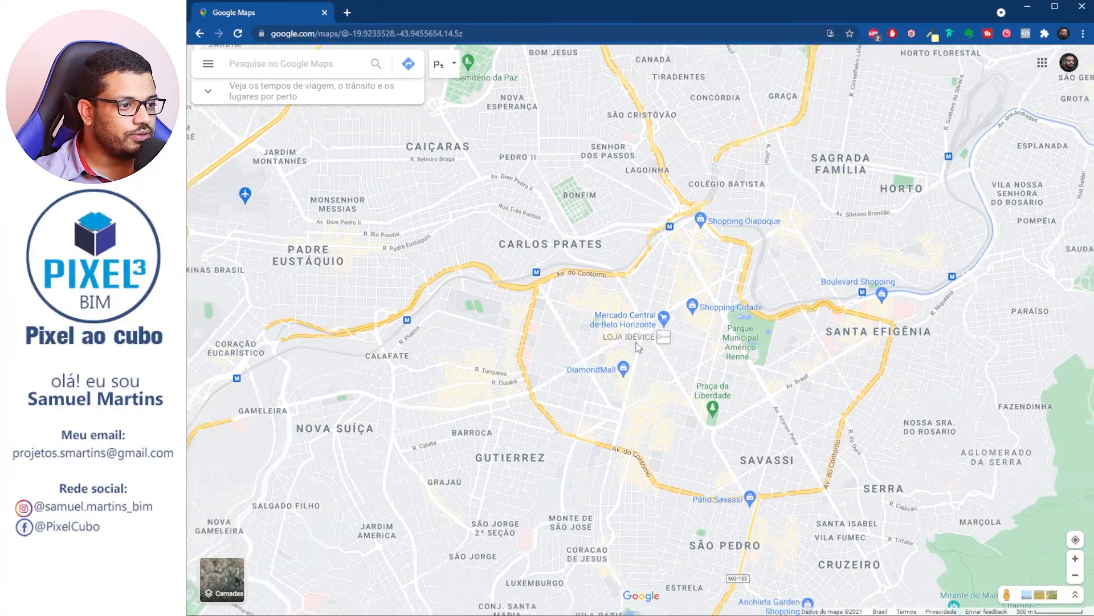
{"action": "scroll", "coordinate": [639, 348], "scroll_direction": "down", "scroll_amount": 2}
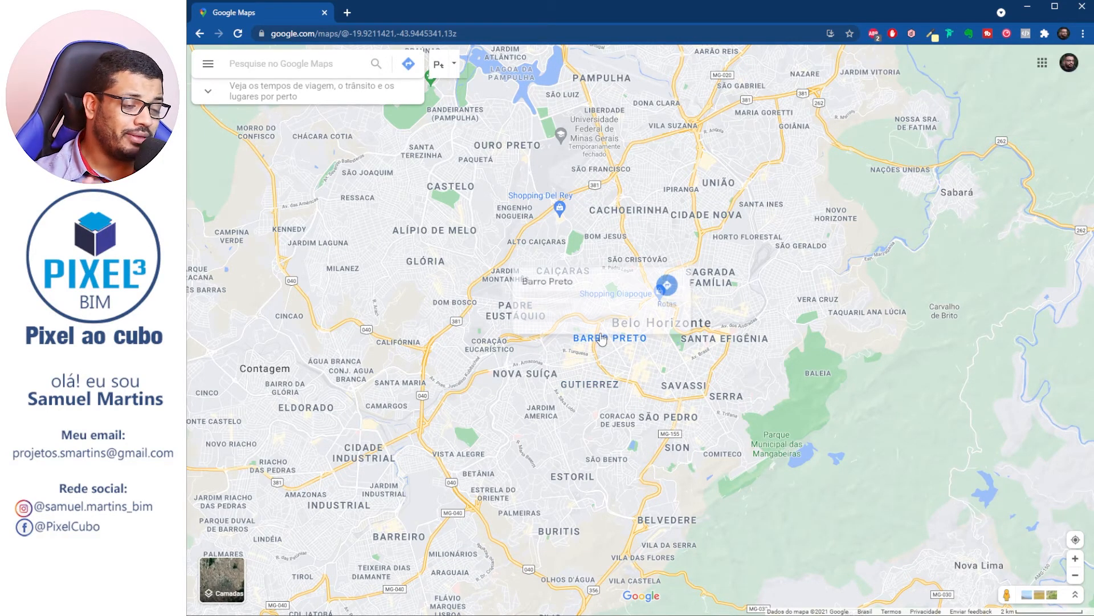
{"action": "scroll", "coordinate": [611, 354], "scroll_direction": "up", "scroll_amount": 3}
{"action": "scroll", "coordinate": [611, 353], "scroll_direction": "up", "scroll_amount": 4}
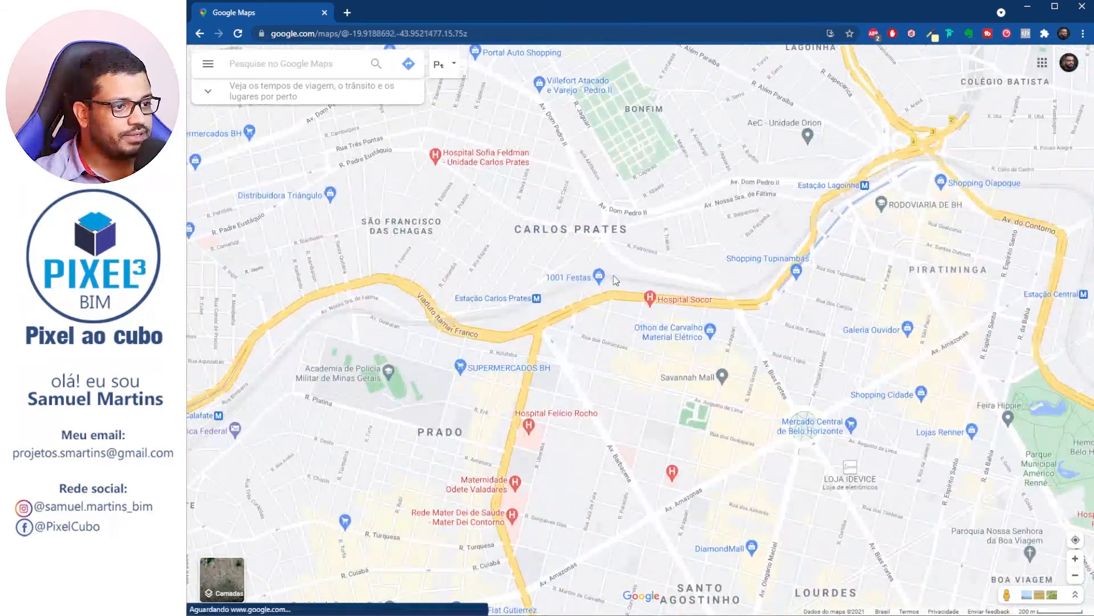
{"action": "scroll", "coordinate": [622, 283], "scroll_direction": "up", "scroll_amount": 2}
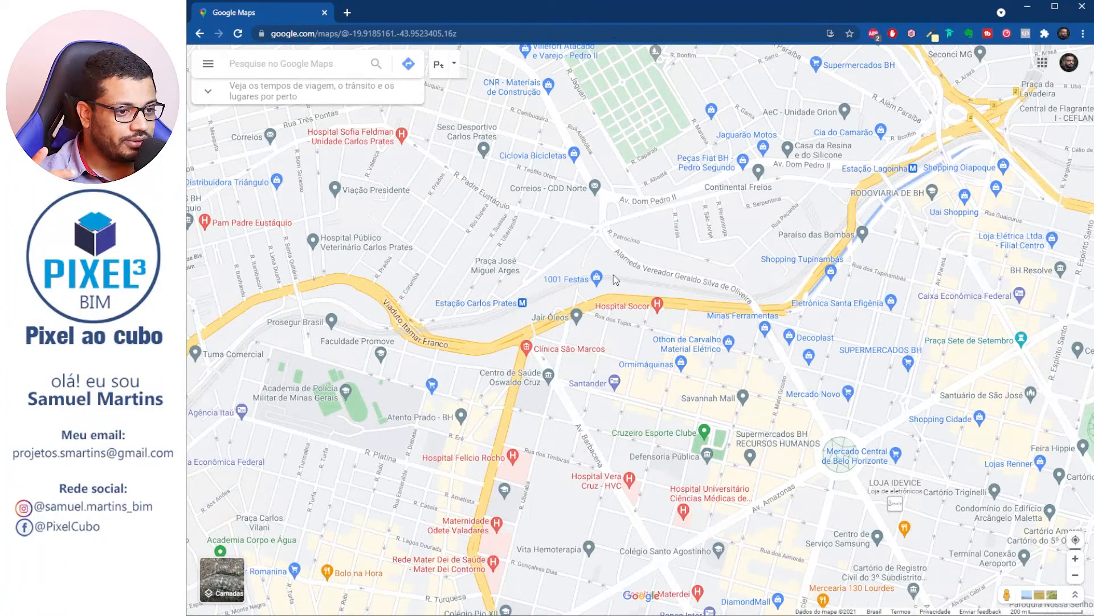
{"action": "left_click_drag", "start_coordinate": [904, 407], "coordinate": [730, 334]}
{"action": "scroll", "coordinate": [662, 383], "scroll_direction": "up", "scroll_amount": 3}
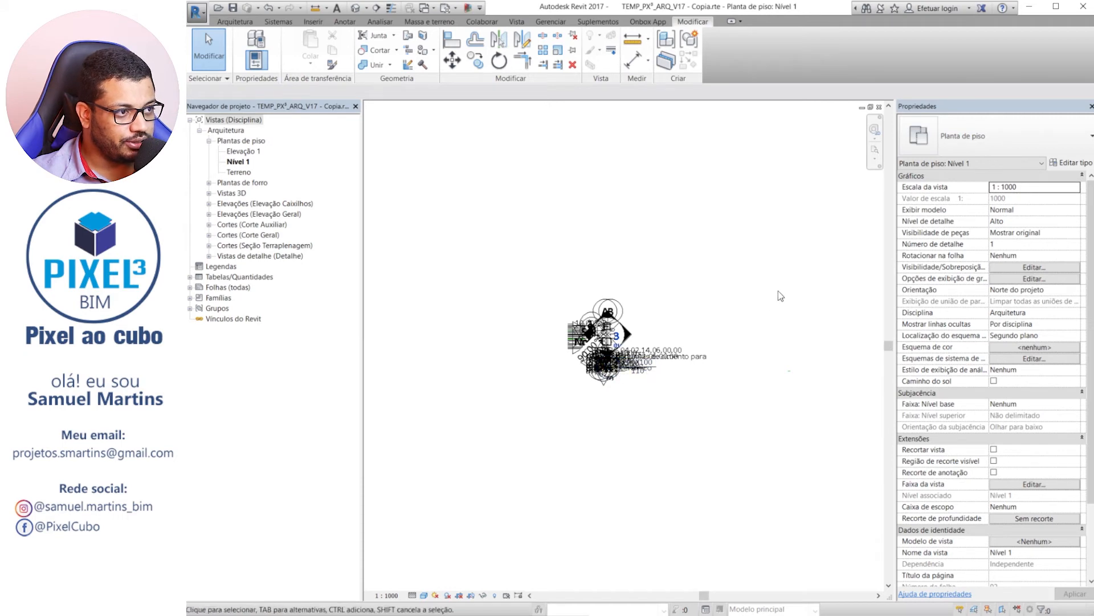
- Switch back to Revit, set the Nível 1 view scale to 1 : 50 and inspect the annotations around the SALA room
{"action": "left_click", "coordinate": [390, 595]}
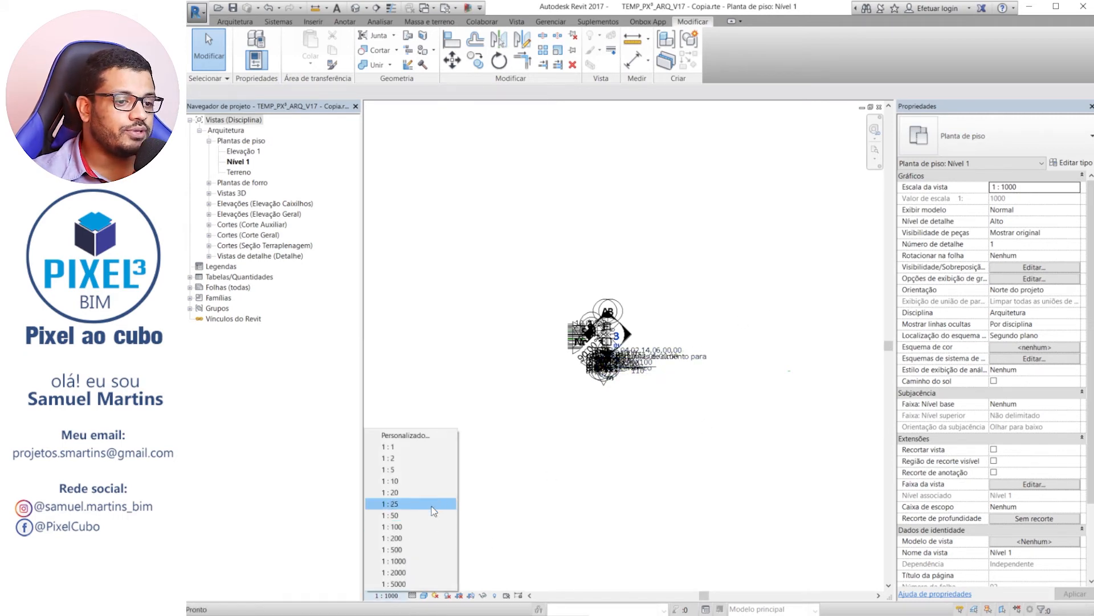
{"action": "left_click", "coordinate": [399, 516]}
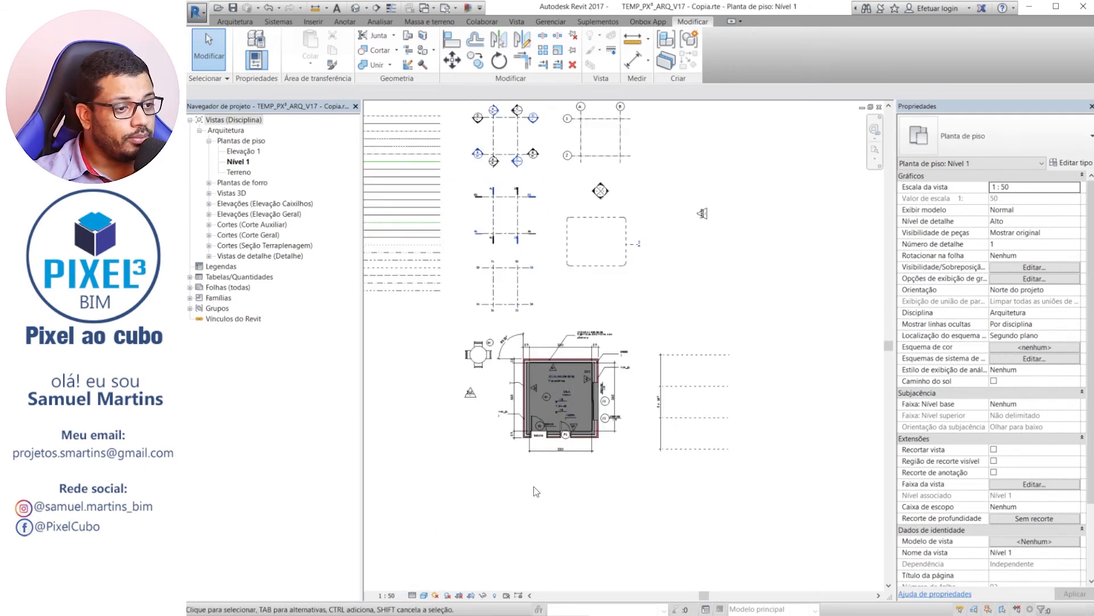
{"action": "scroll", "coordinate": [629, 310], "scroll_direction": "up", "scroll_amount": 8}
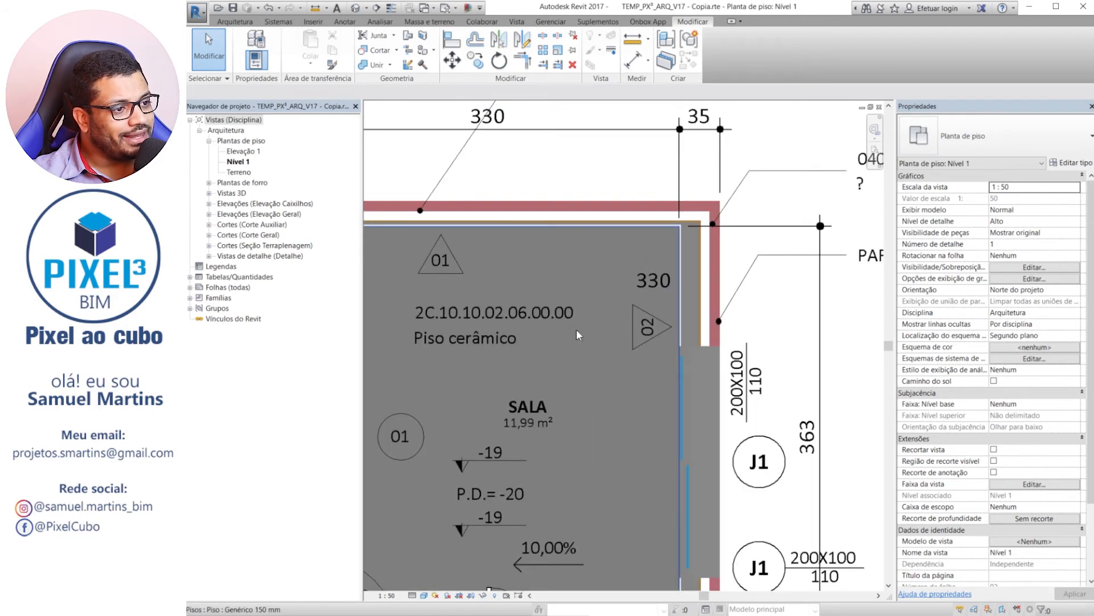
{"action": "scroll", "coordinate": [576, 338], "scroll_direction": "down", "scroll_amount": 2}
{"action": "scroll", "coordinate": [605, 338], "scroll_direction": "down", "scroll_amount": 1}
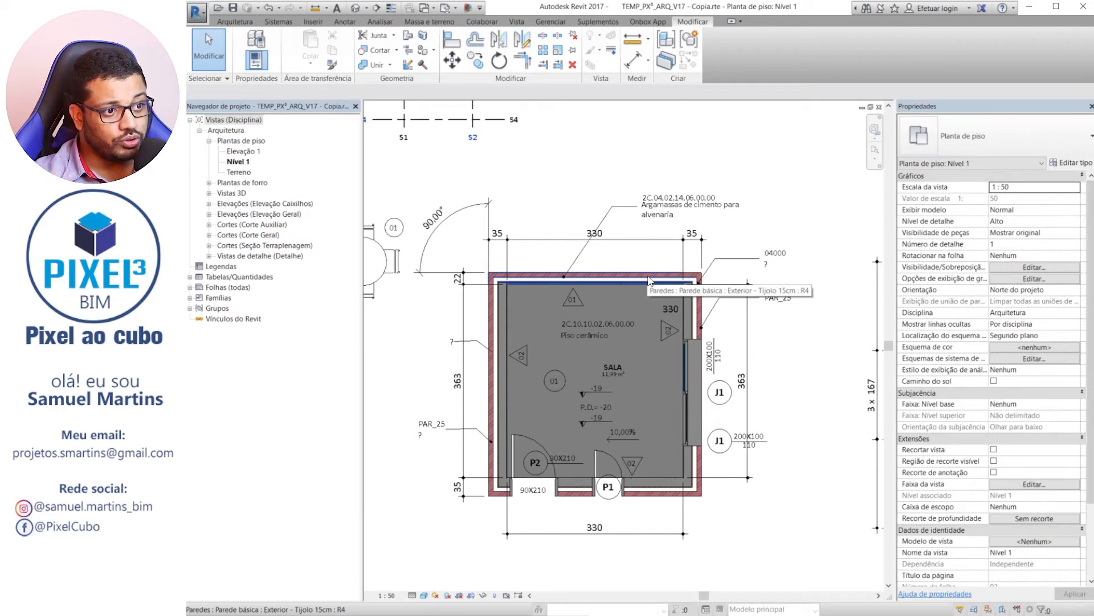
- Set the view scale of the Nível 1 floor plan to 1 : 25 and view it at its sheet size
{"action": "left_click", "coordinate": [387, 595]}
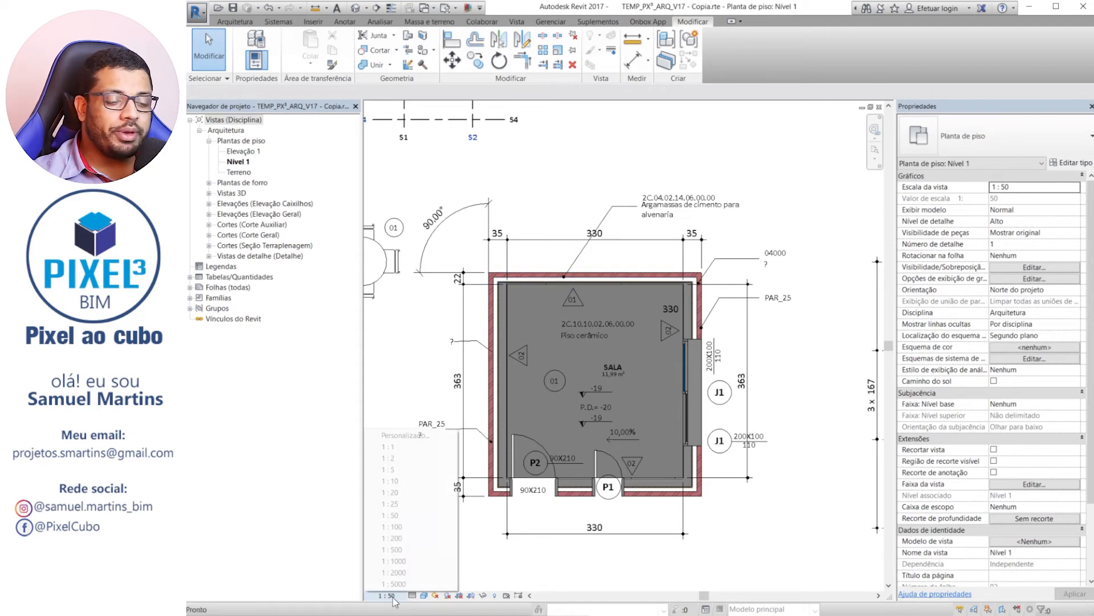
{"action": "left_click", "coordinate": [393, 504]}
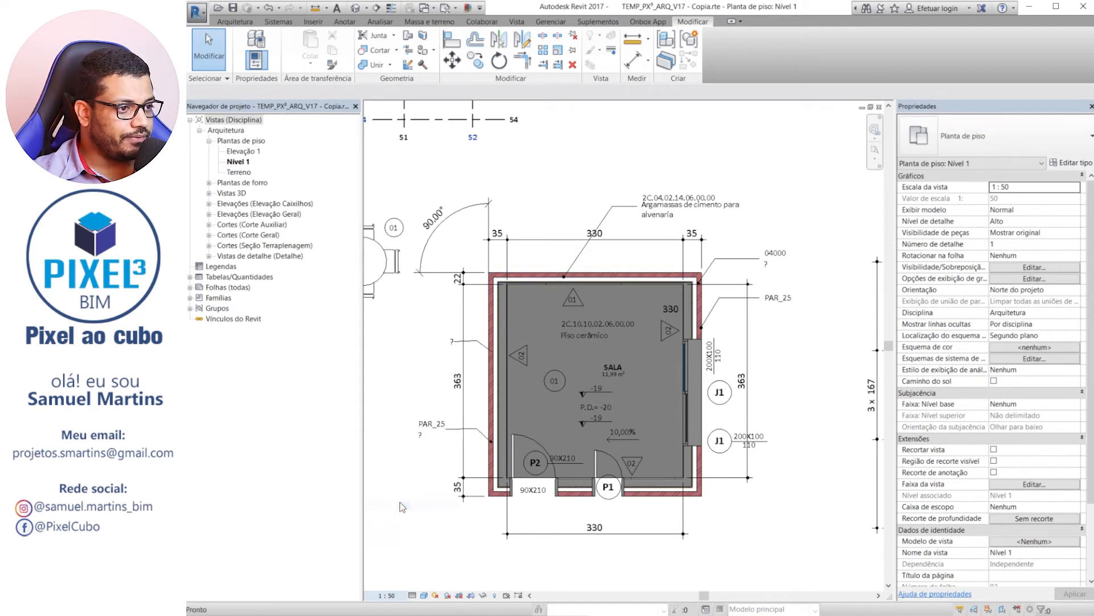
{"action": "left_click", "coordinate": [877, 152]}
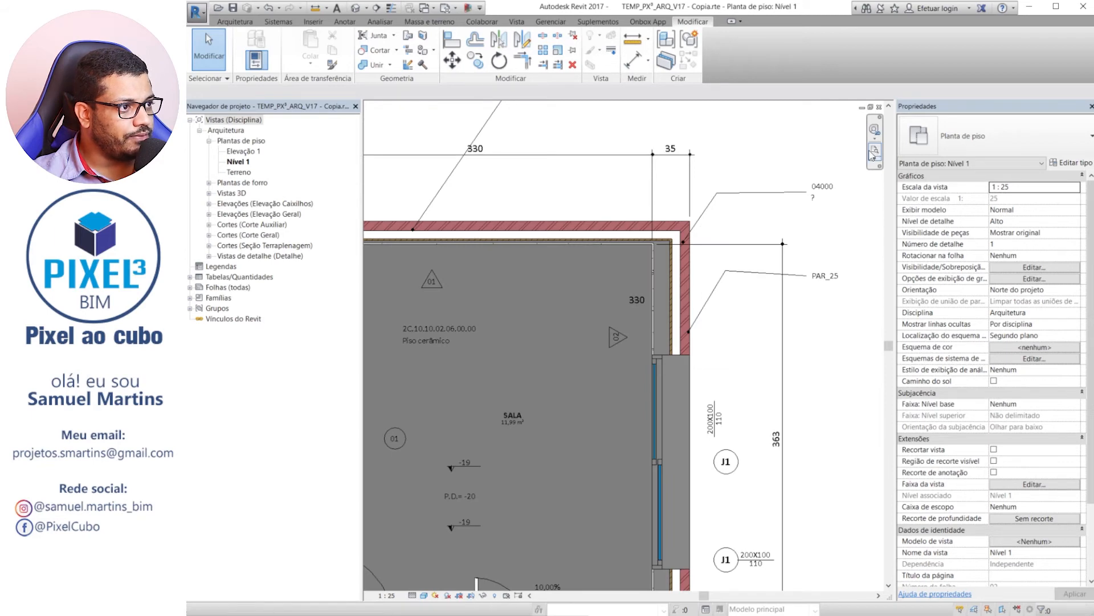
{"action": "left_click", "coordinate": [874, 154]}
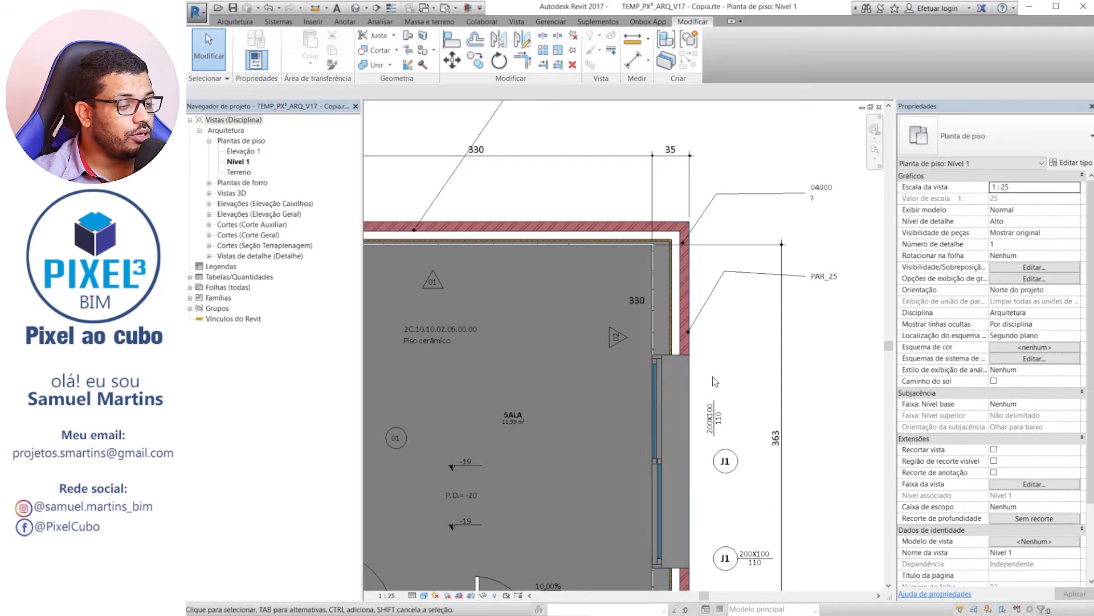
- Start the Text command and give the 2.5mm Arial type a Transparente background and a Ponto Preenchido leader arrowhead
{"action": "left_click", "coordinate": [345, 22]}
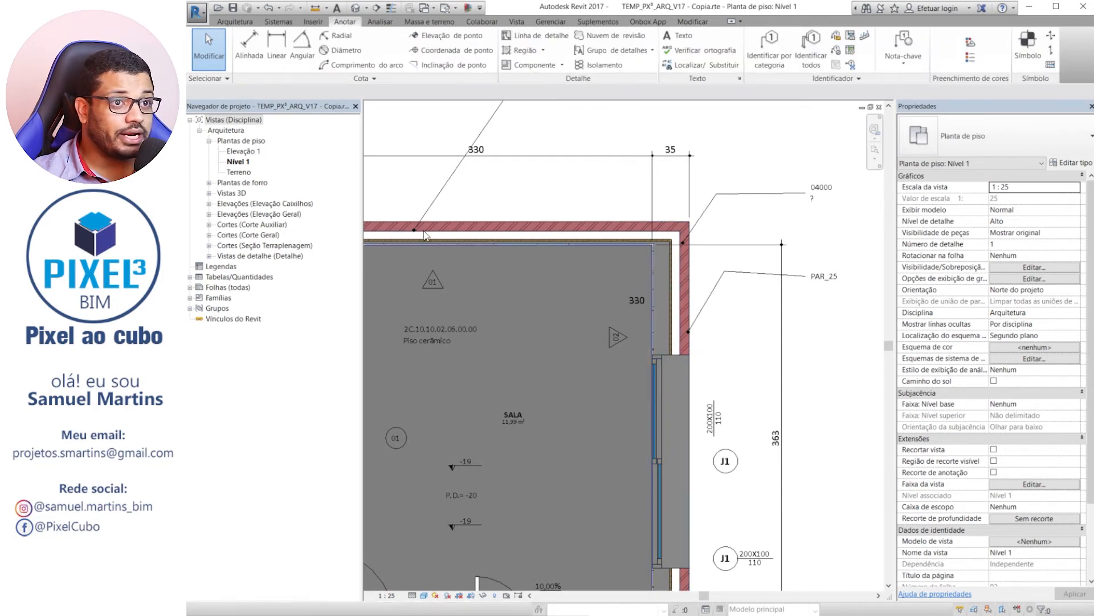
{"action": "left_click", "coordinate": [676, 35]}
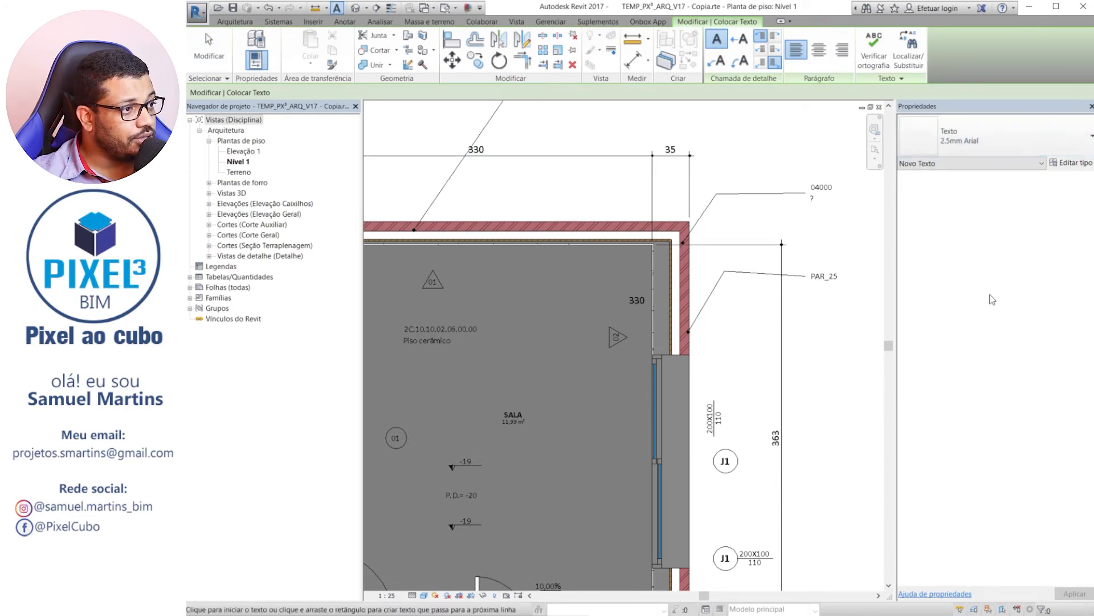
{"action": "left_click", "coordinate": [1080, 163]}
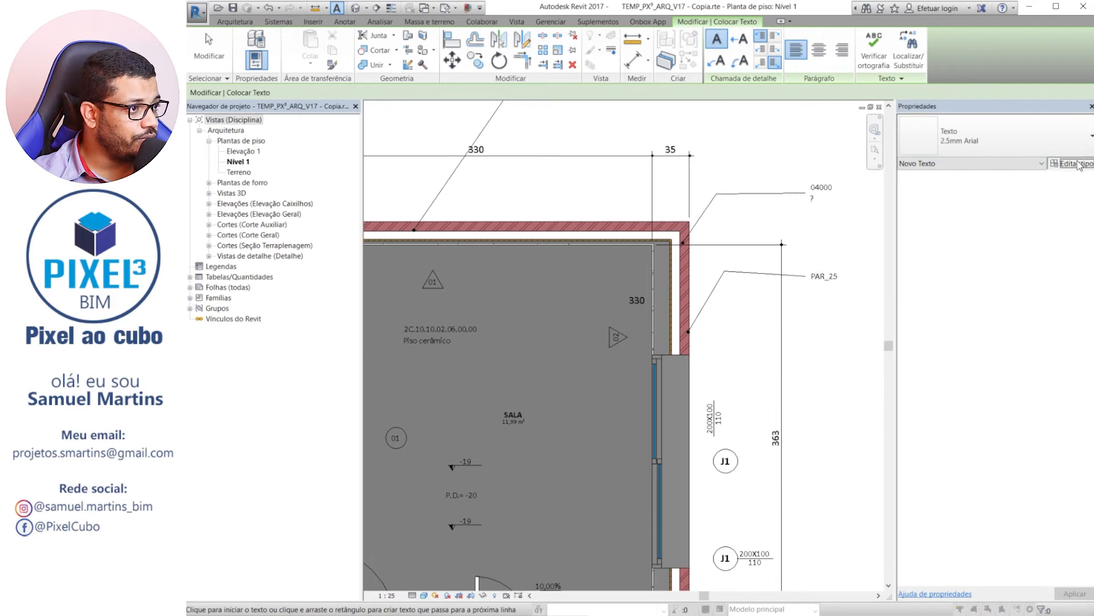
{"action": "left_click", "coordinate": [912, 237]}
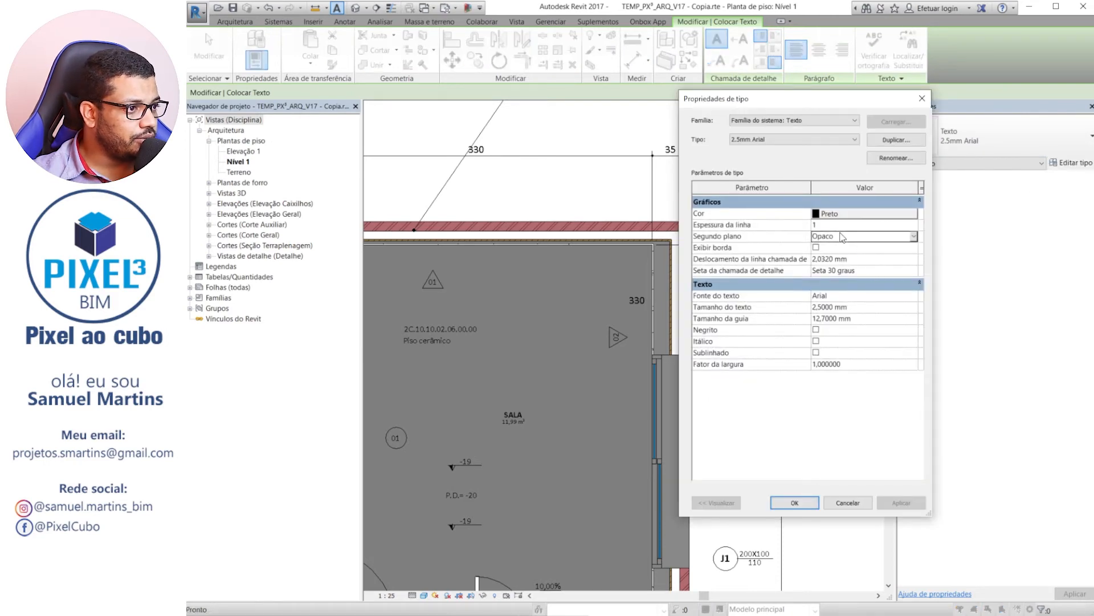
{"action": "left_click", "coordinate": [913, 236]}
{"action": "left_click", "coordinate": [833, 257]}
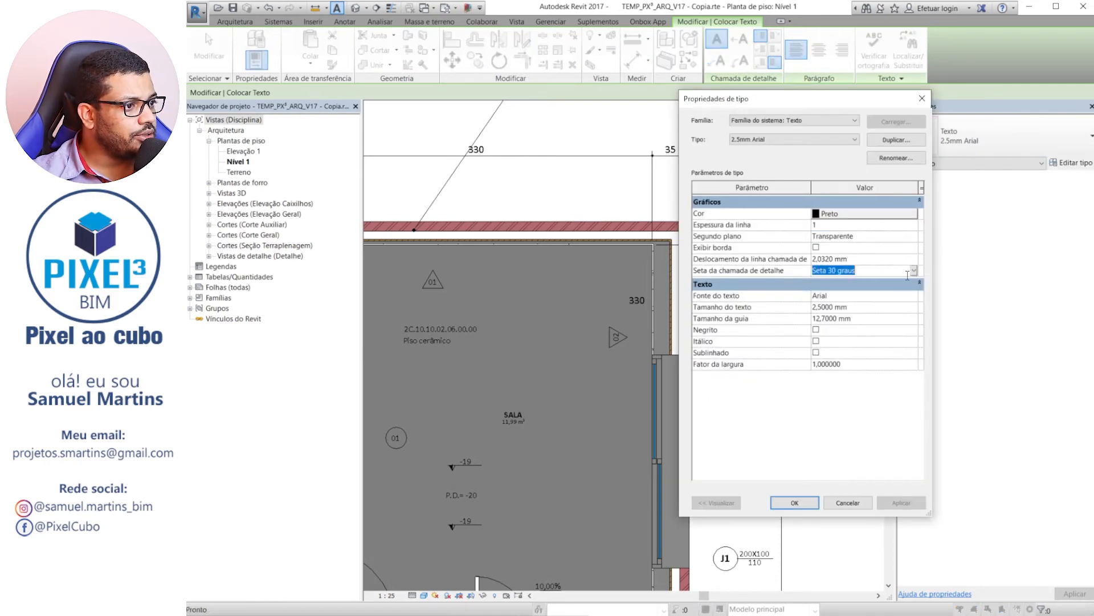
{"action": "left_click", "coordinate": [914, 270]}
{"action": "left_click", "coordinate": [914, 271]}
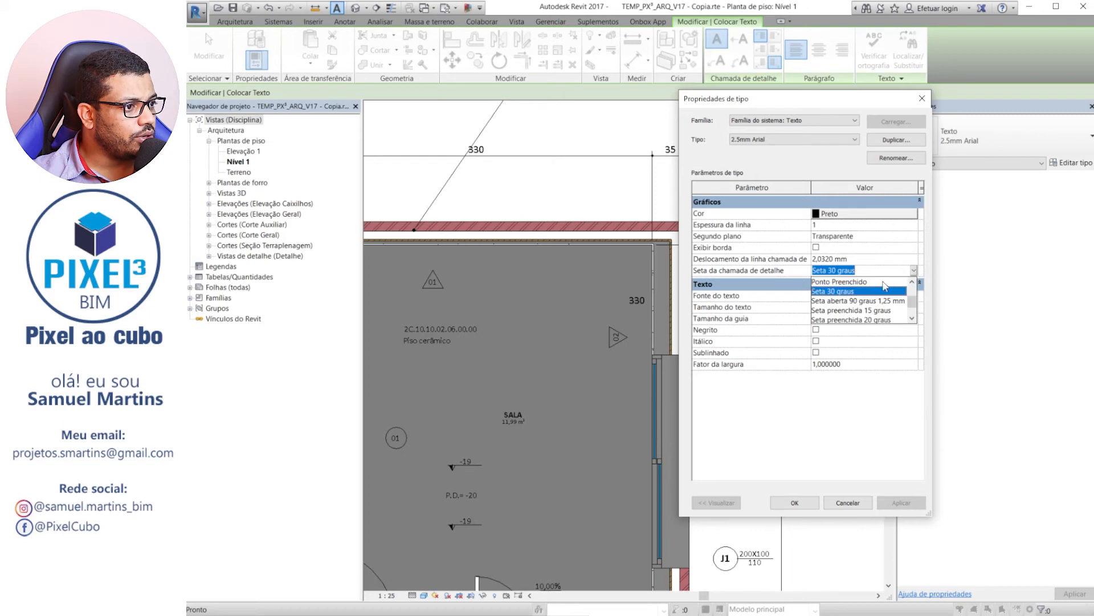
{"action": "left_click", "coordinate": [836, 282]}
- Set the text type's font to Calibri and its text size to 2 mm
{"action": "left_click", "coordinate": [862, 296]}
{"action": "type", "text": "ca"}
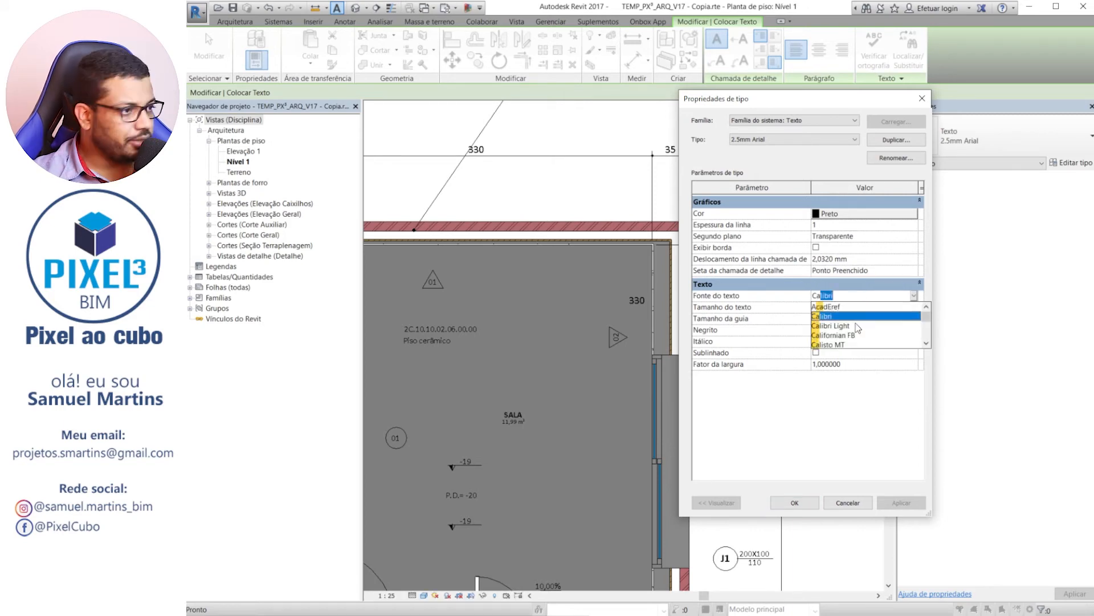
{"action": "left_click", "coordinate": [858, 317]}
{"action": "left_click", "coordinate": [868, 308]}
{"action": "type", "text": "2"}
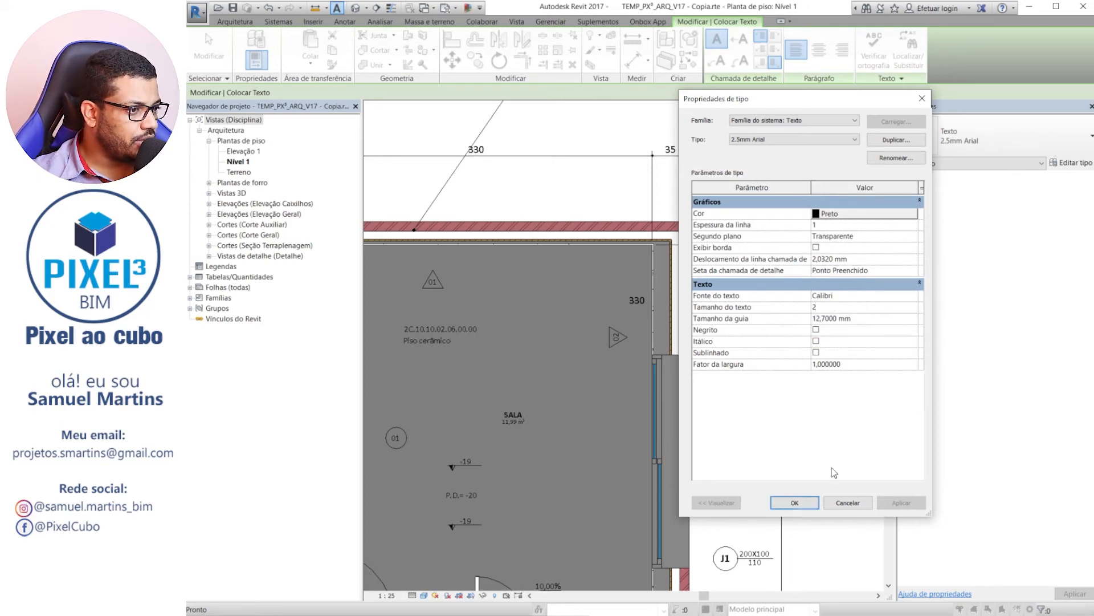
- Rename the text type as 2mm and accept the type properties
{"action": "left_click", "coordinate": [895, 162]}
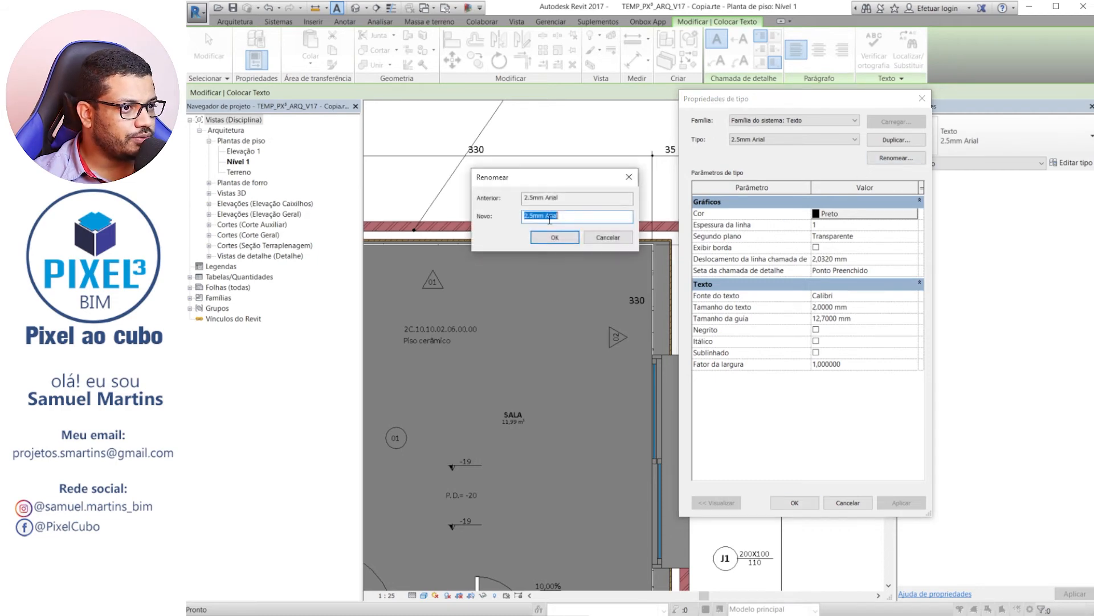
{"action": "double_click", "coordinate": [551, 216]}
{"action": "key", "text": "BackSpace"}
{"action": "key", "text": "BackSpace"}
{"action": "key", "text": "BackSpace"}
{"action": "key", "text": "BackSpace"}
{"action": "key", "text": "BackSpace"}
{"action": "key", "text": "BackSpace"}
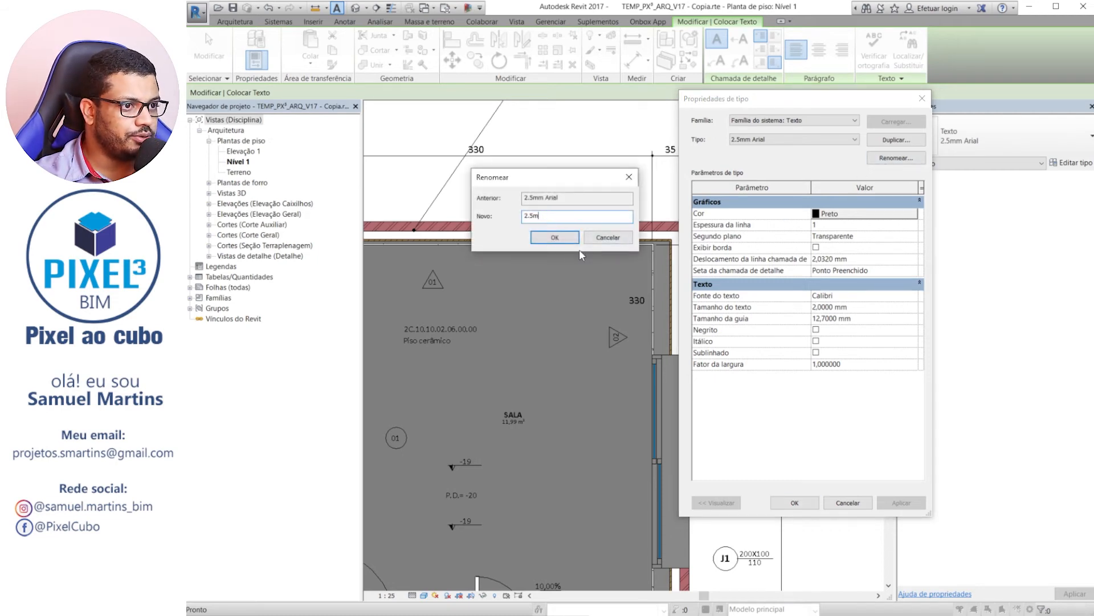
{"action": "type", "text": "mm"}
{"action": "key", "text": "Return"}
{"action": "left_click", "coordinate": [796, 501]}
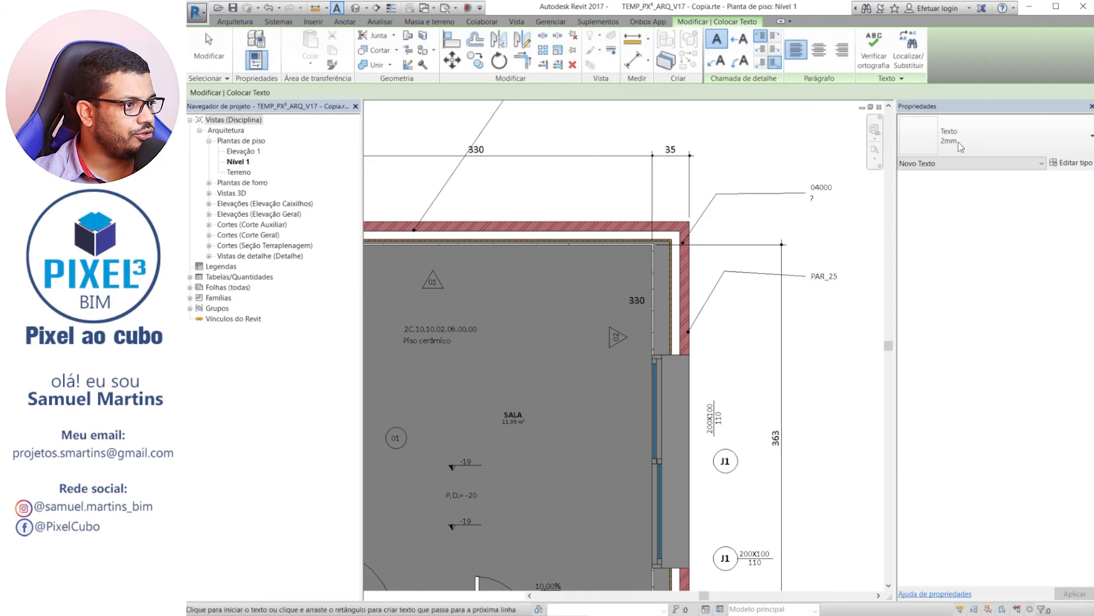
- Place a one-segment leader text note reading Esquadria from the upper corner of the SALA window to outside the wall
{"action": "left_click", "coordinate": [741, 40]}
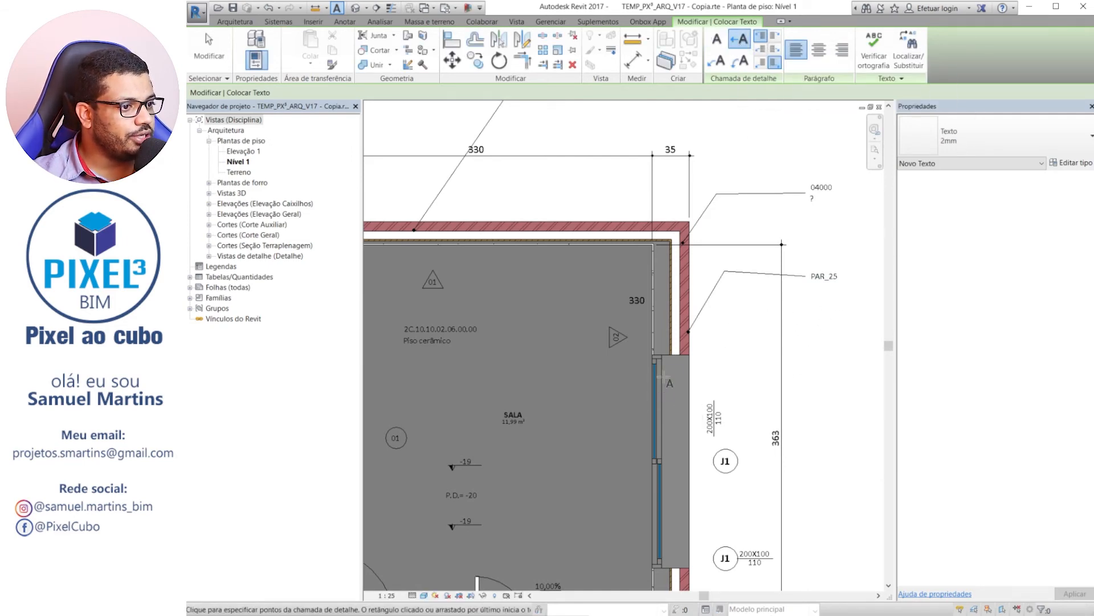
{"action": "left_click", "coordinate": [655, 358]}
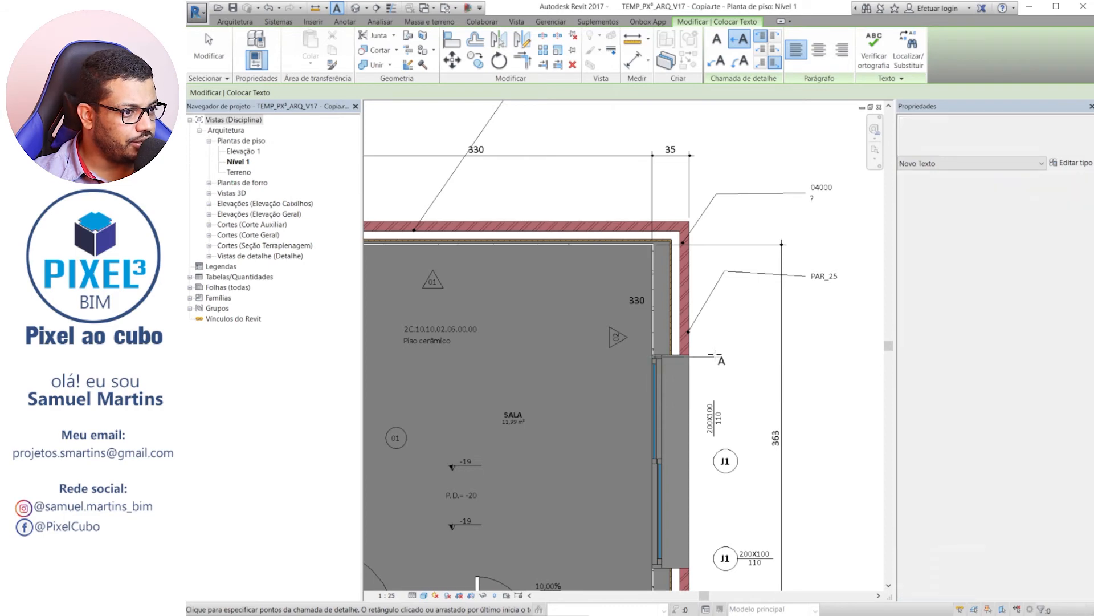
{"action": "left_click", "coordinate": [709, 358]}
{"action": "type", "text": "Es"}
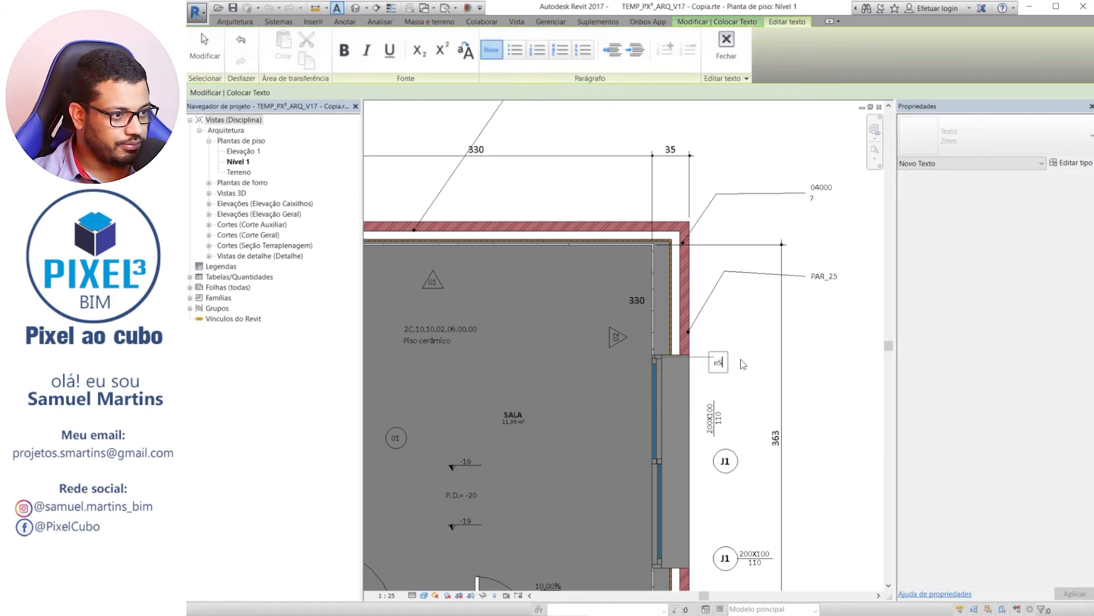
{"action": "middle_click_drag", "start_coordinate": [745, 382], "coordinate": [678, 383]}
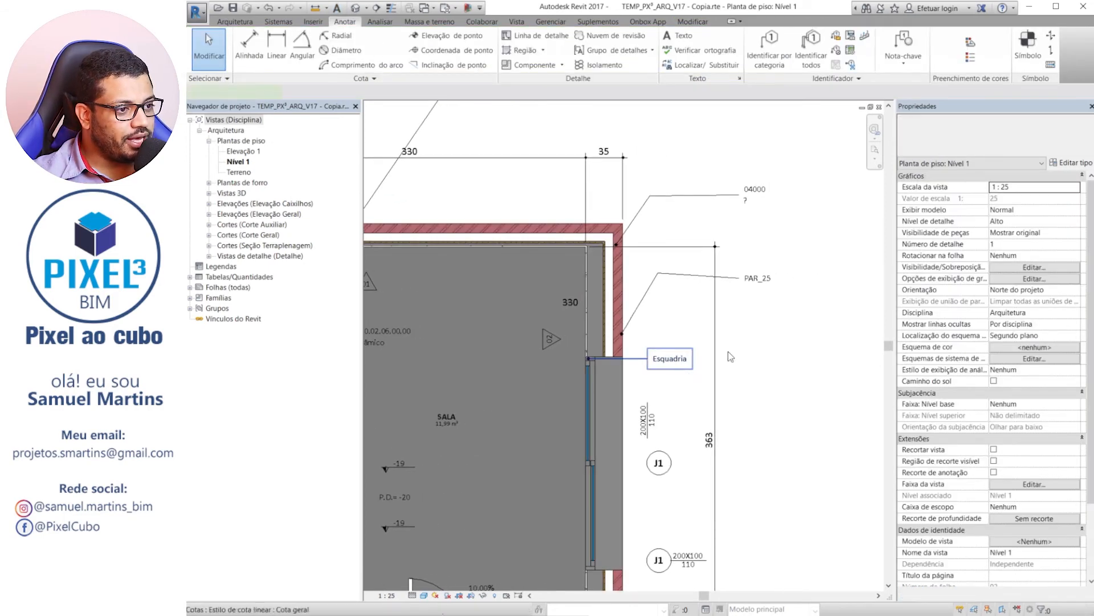
{"action": "left_click", "coordinate": [679, 359]}
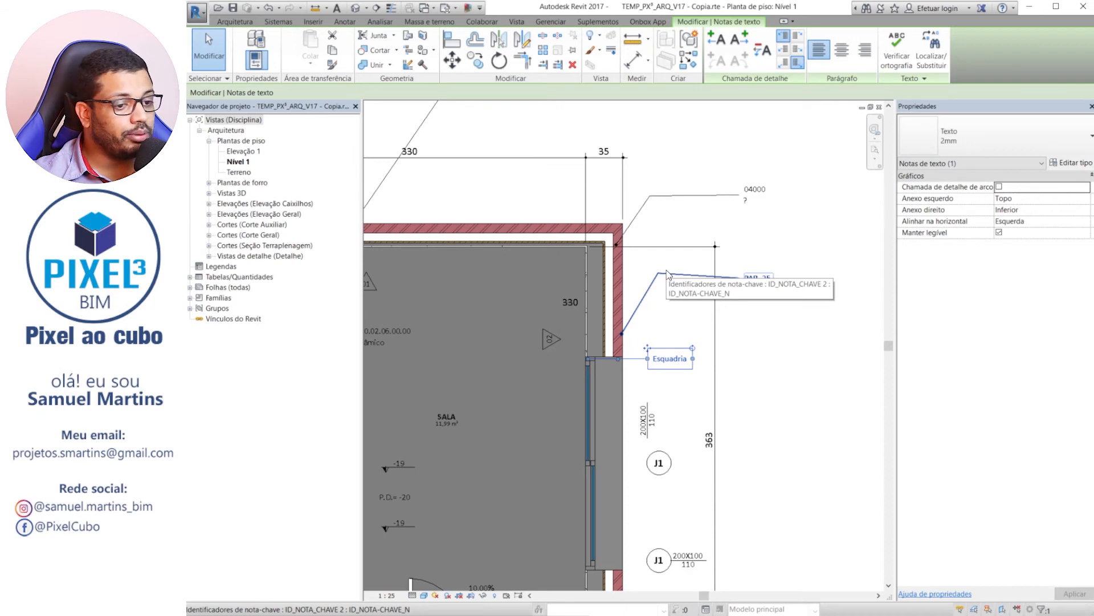
- Set the floor plan's view scale to 1 : 1 and view the wall corner at sheet size
{"action": "left_click", "coordinate": [389, 596]}
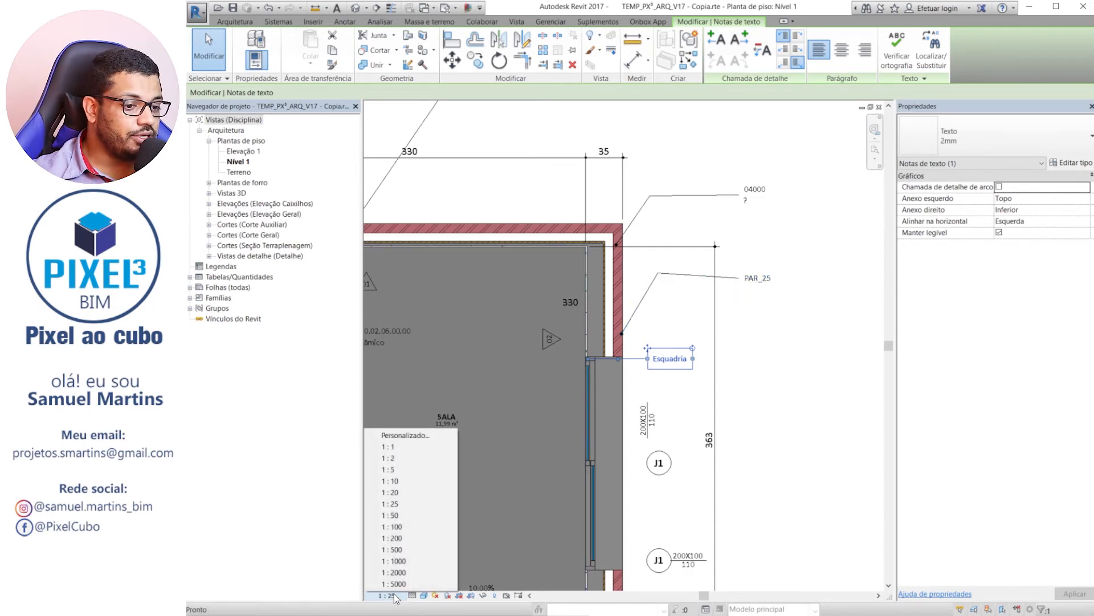
{"action": "left_click", "coordinate": [399, 448]}
{"action": "middle_click_drag", "start_coordinate": [611, 372], "coordinate": [688, 388]}
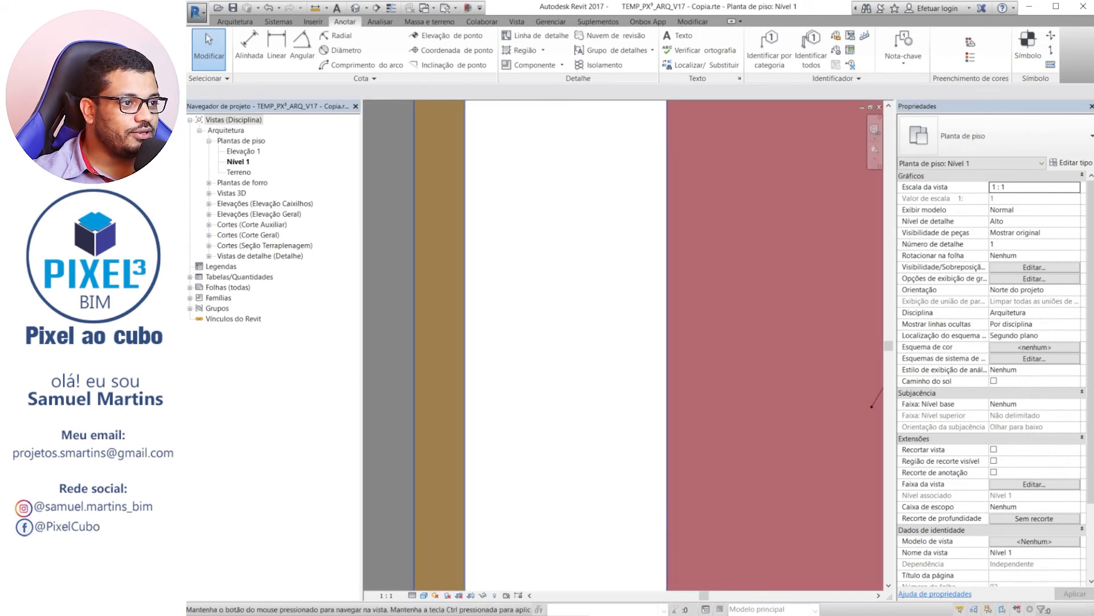
{"action": "scroll", "coordinate": [723, 371], "scroll_direction": "down", "scroll_amount": 4}
{"action": "middle_click_drag", "start_coordinate": [721, 333], "coordinate": [706, 570]}
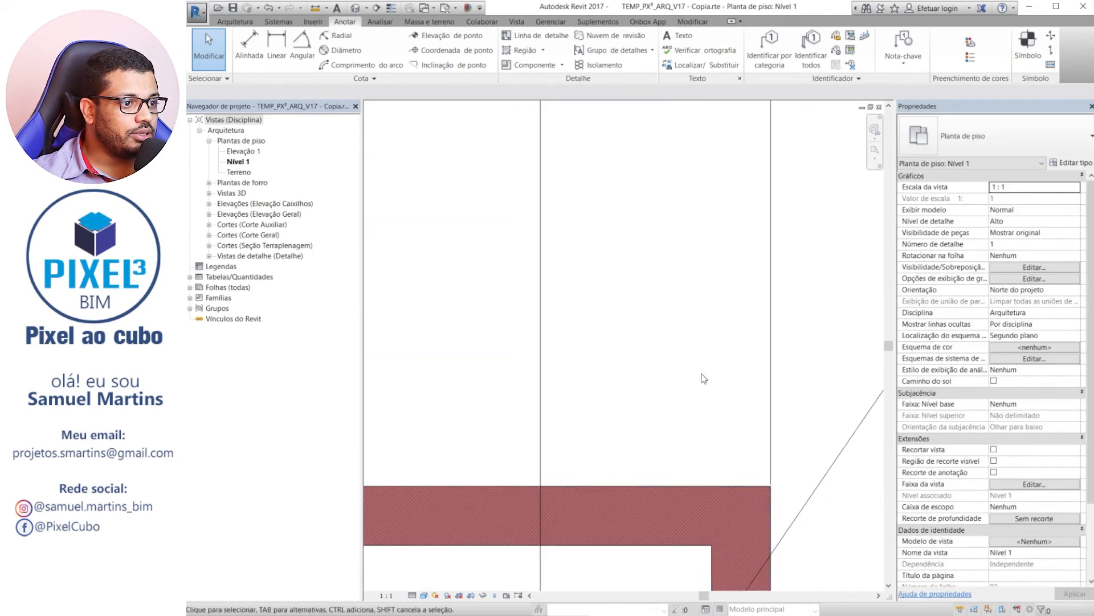
{"action": "scroll", "coordinate": [701, 290], "scroll_direction": "down", "scroll_amount": 3}
{"action": "scroll", "coordinate": [679, 259], "scroll_direction": "up", "scroll_amount": 1}
{"action": "scroll", "coordinate": [694, 458], "scroll_direction": "up", "scroll_amount": 2}
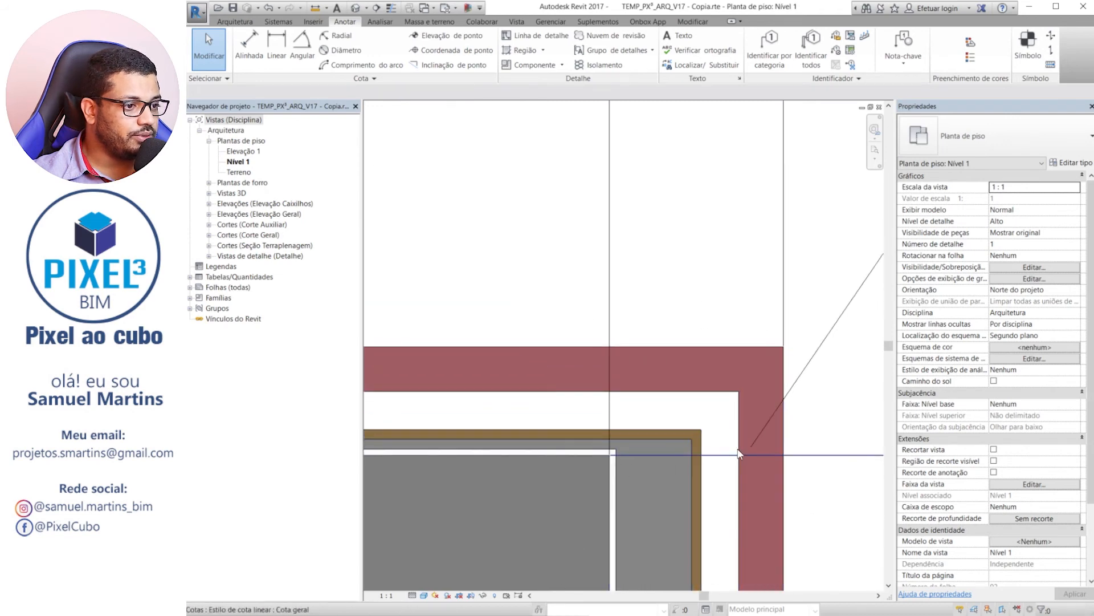
{"action": "left_click", "coordinate": [874, 152]}
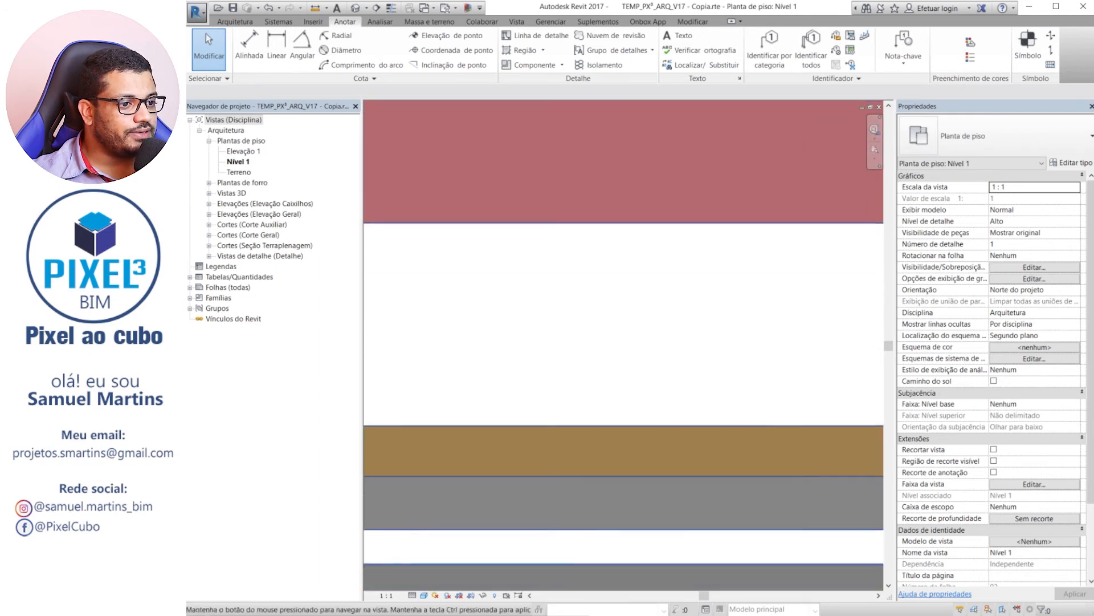
{"action": "mouse_move", "coordinate": [1089, 83]}
{"action": "middle_mouse_down"}
{"action": "mouse_move", "coordinate": [753, 5]}
{"action": "mouse_move", "coordinate": [7, 5]}
{"action": "middle_mouse_up"}
{"action": "mouse_move", "coordinate": [780, 293]}
{"action": "middle_mouse_down"}
{"action": "mouse_move", "coordinate": [586, 303]}
{"action": "mouse_move", "coordinate": [654, 306]}
{"action": "middle_mouse_up"}
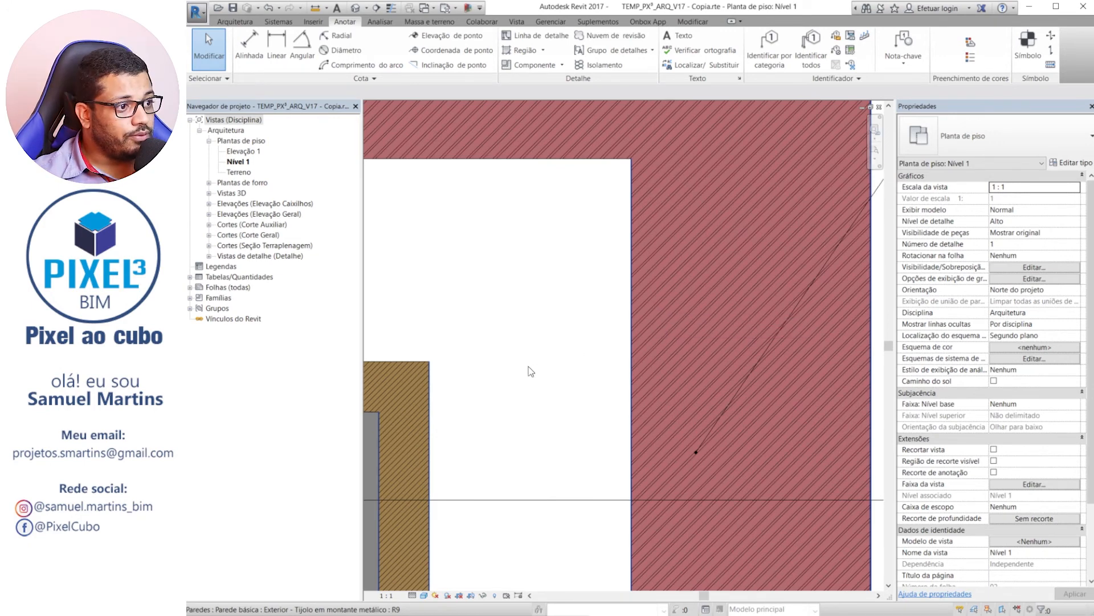
- Set the view scale to 1 : 50 and view the annotated SALA room at sheet size
{"action": "left_click", "coordinate": [386, 595]}
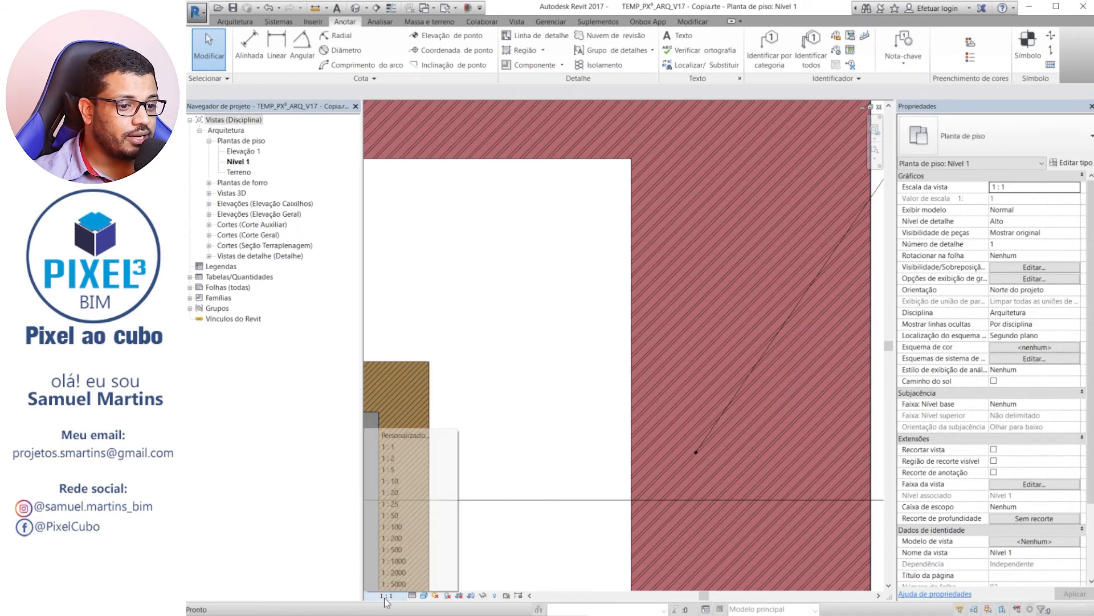
{"action": "left_click", "coordinate": [407, 516]}
{"action": "scroll", "coordinate": [629, 330], "scroll_direction": "down", "scroll_amount": 3}
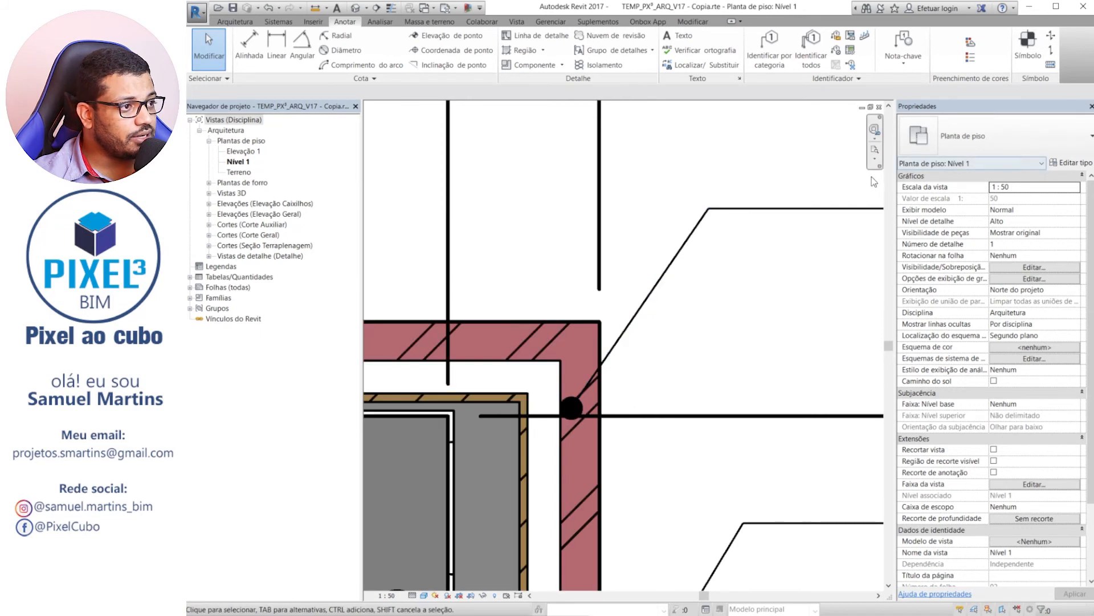
{"action": "scroll", "coordinate": [653, 379], "scroll_direction": "down", "scroll_amount": 3}
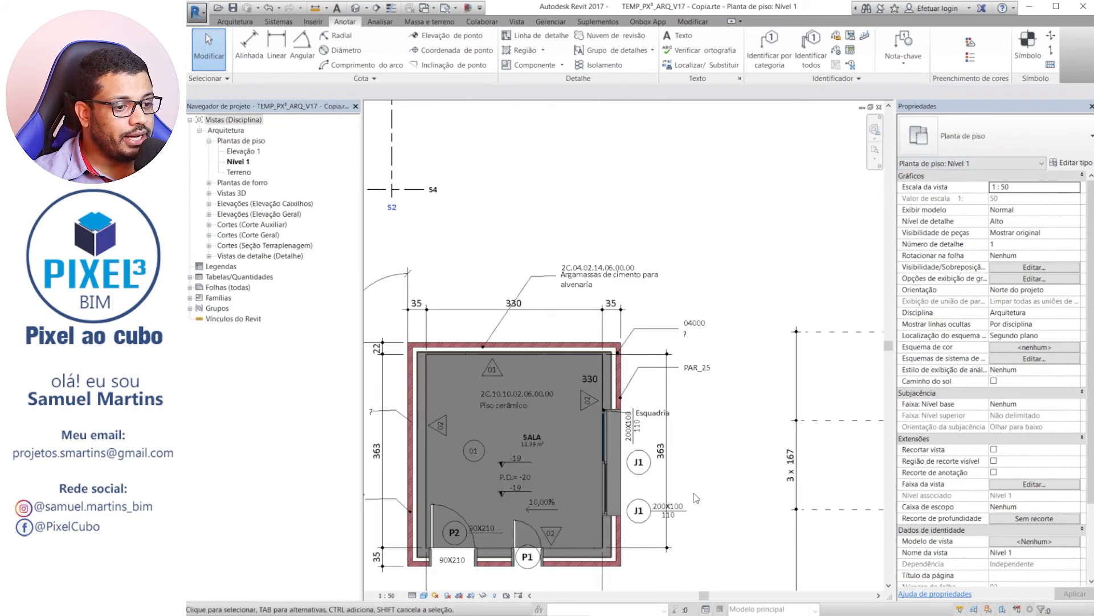
{"action": "middle_click_drag", "start_coordinate": [696, 498], "coordinate": [795, 414]}
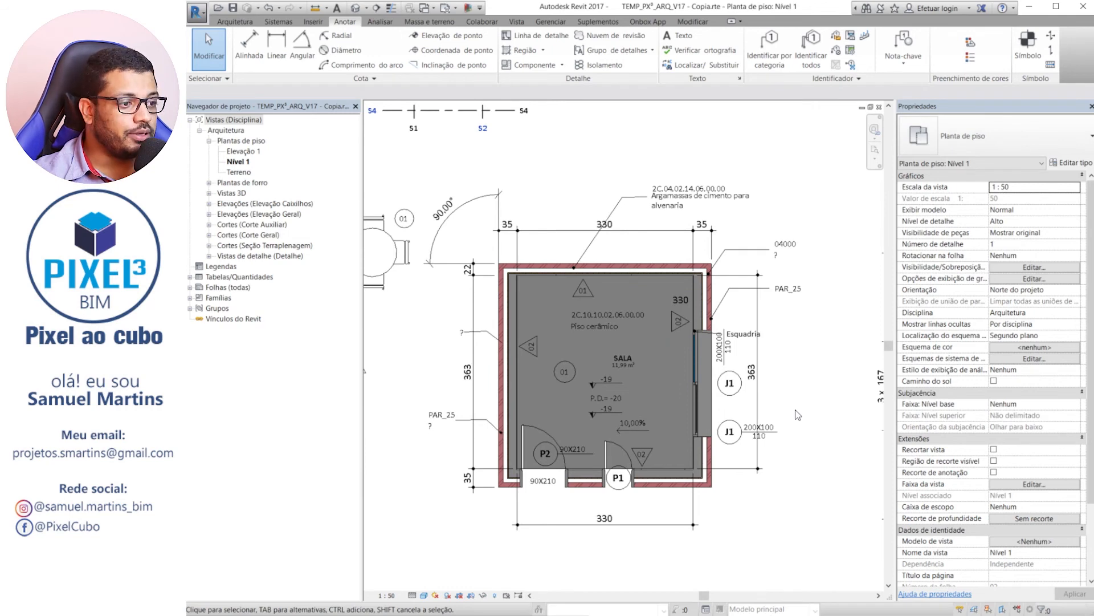
- Set the floor plan's view scale to 1 : 1000 and bring the empty area beside the plan into view
{"action": "left_click", "coordinate": [388, 595]}
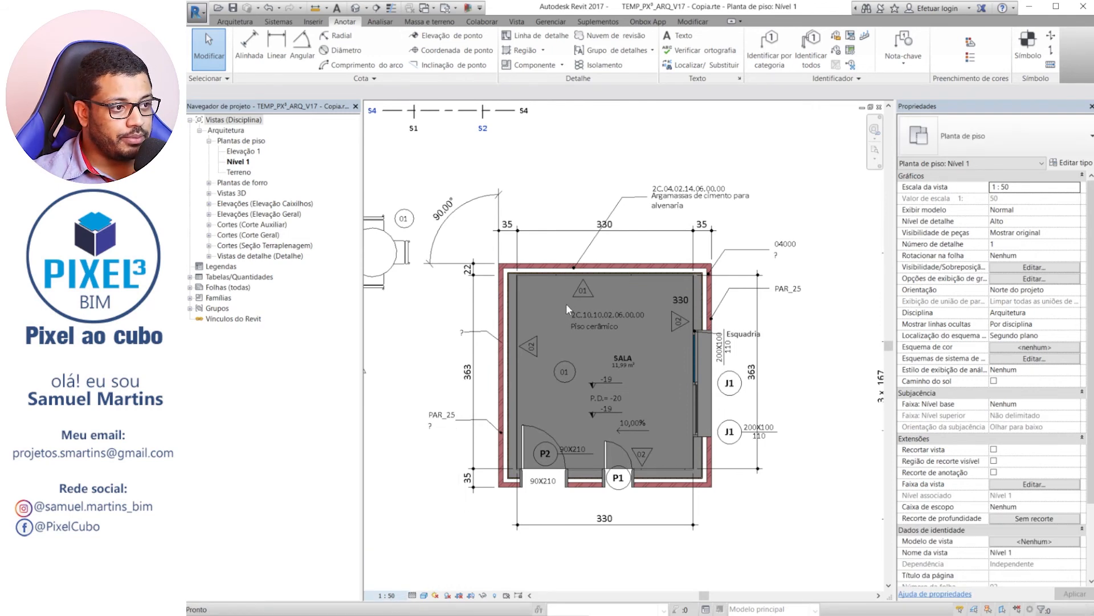
{"action": "left_click", "coordinate": [393, 561]}
{"action": "scroll", "coordinate": [644, 313], "scroll_direction": "down", "scroll_amount": 4}
{"action": "middle_click_drag", "start_coordinate": [693, 373], "coordinate": [408, 553]}
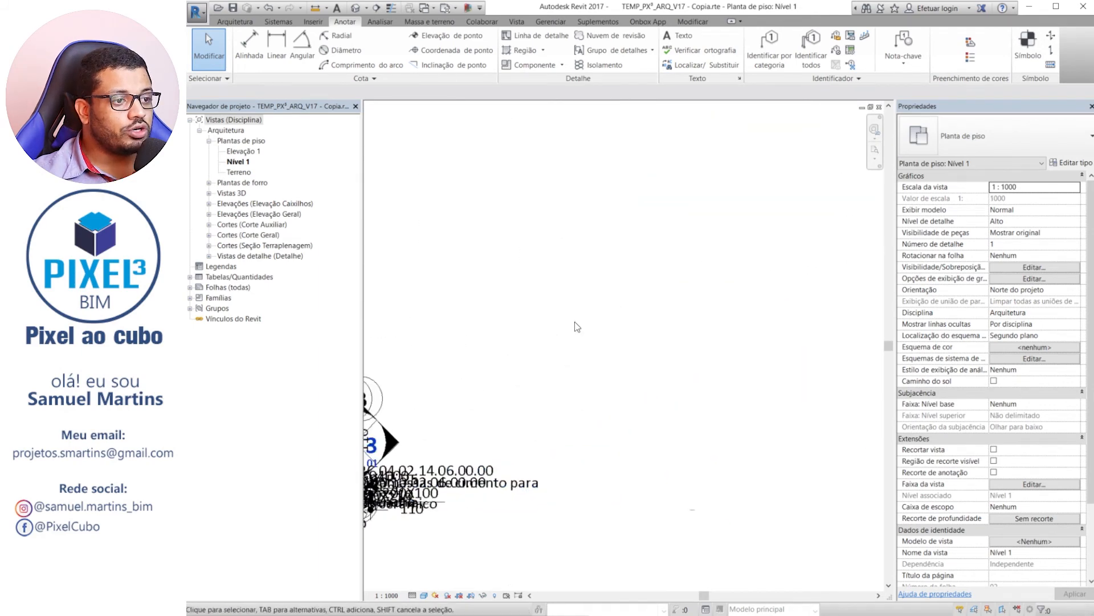
{"action": "scroll", "coordinate": [573, 325], "scroll_direction": "down", "scroll_amount": 3}
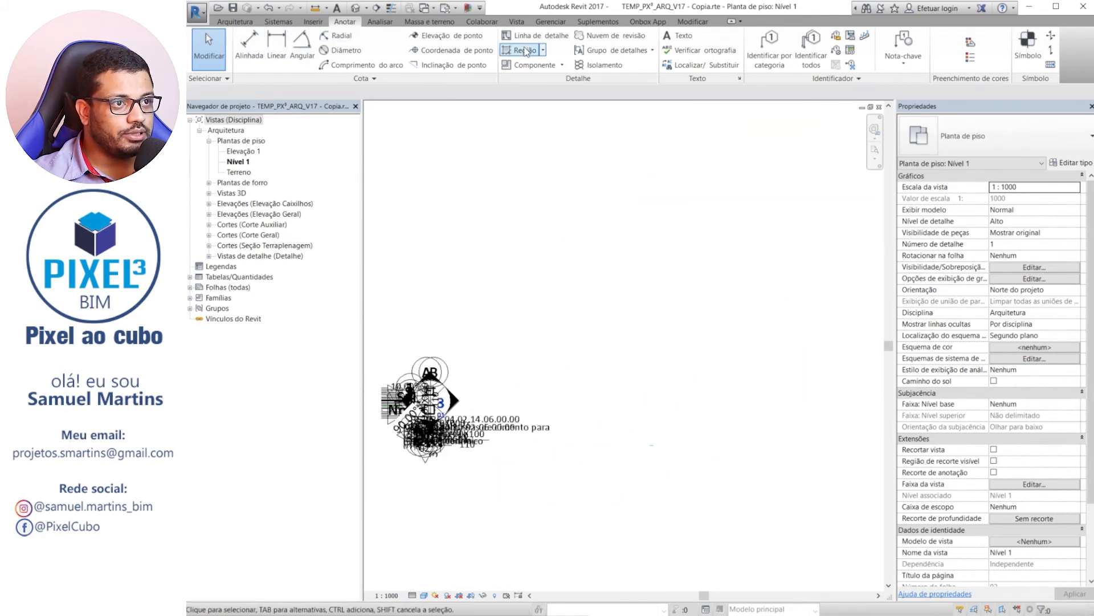
- Sketch an open outline of three connected detail lines, about 5100 wide at its open side, in the empty area beside the plan
{"action": "left_click", "coordinate": [530, 35]}
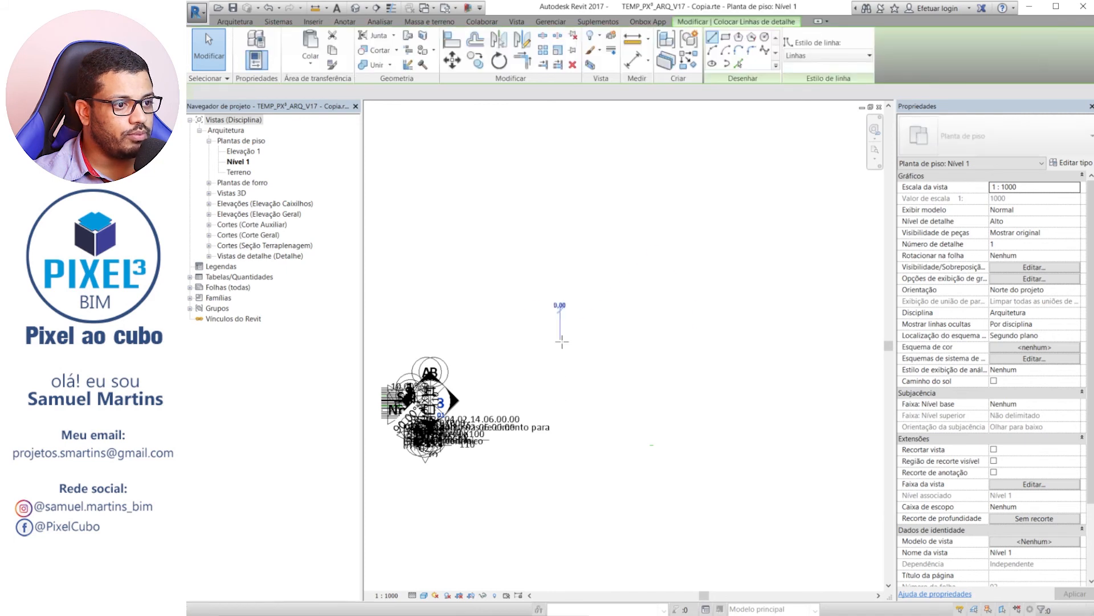
{"action": "left_click", "coordinate": [560, 344]}
{"action": "left_click", "coordinate": [552, 263]}
{"action": "left_click", "coordinate": [727, 236]}
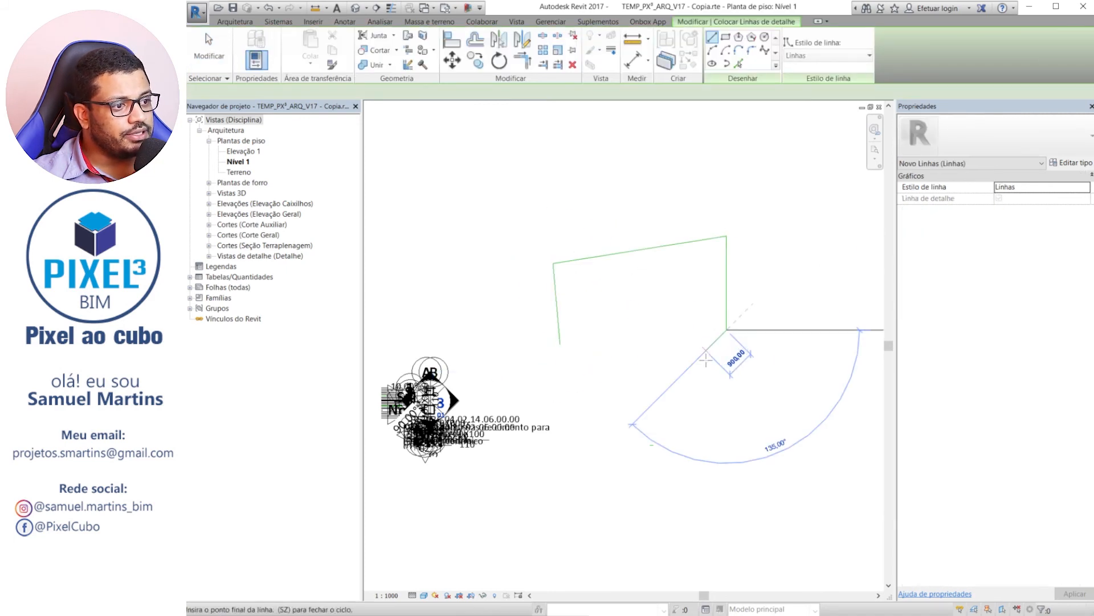
{"action": "left_click", "coordinate": [727, 329]}
{"action": "key", "text": "Escape"}
{"action": "key", "text": "Escape"}
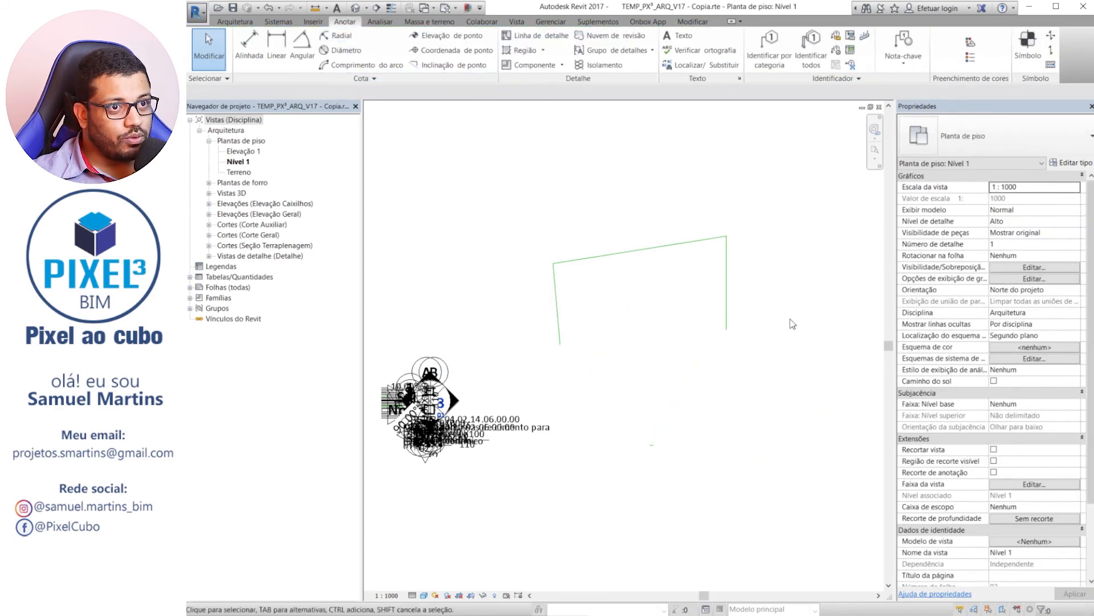
- Add a horizontal linear dimension between the two open ends of the detail-line outline
{"action": "left_click", "coordinate": [277, 51]}
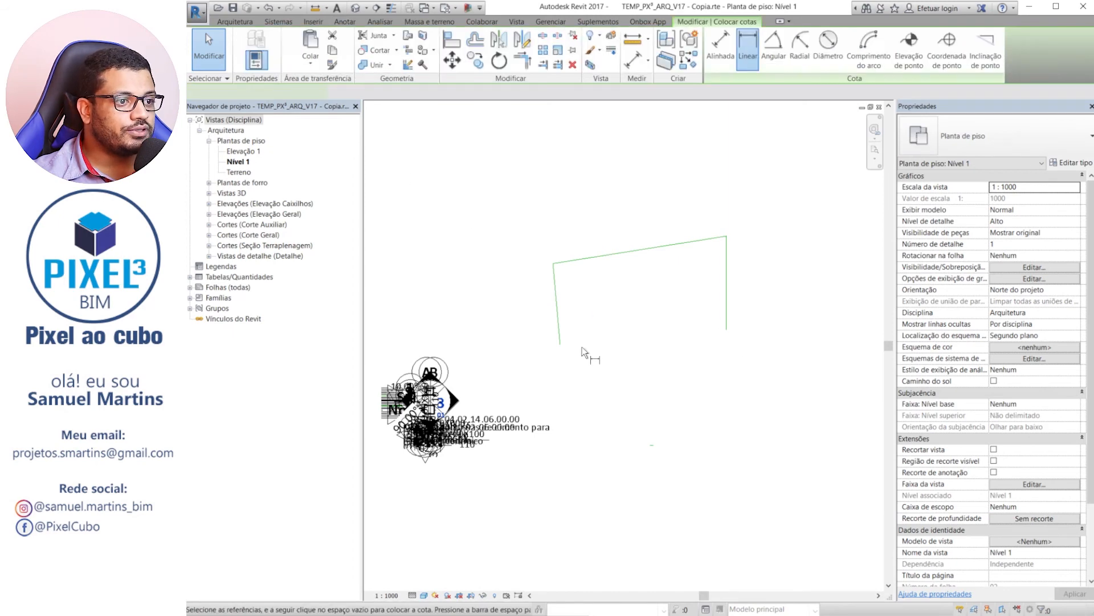
{"action": "left_click", "coordinate": [561, 344]}
{"action": "left_click", "coordinate": [725, 345]}
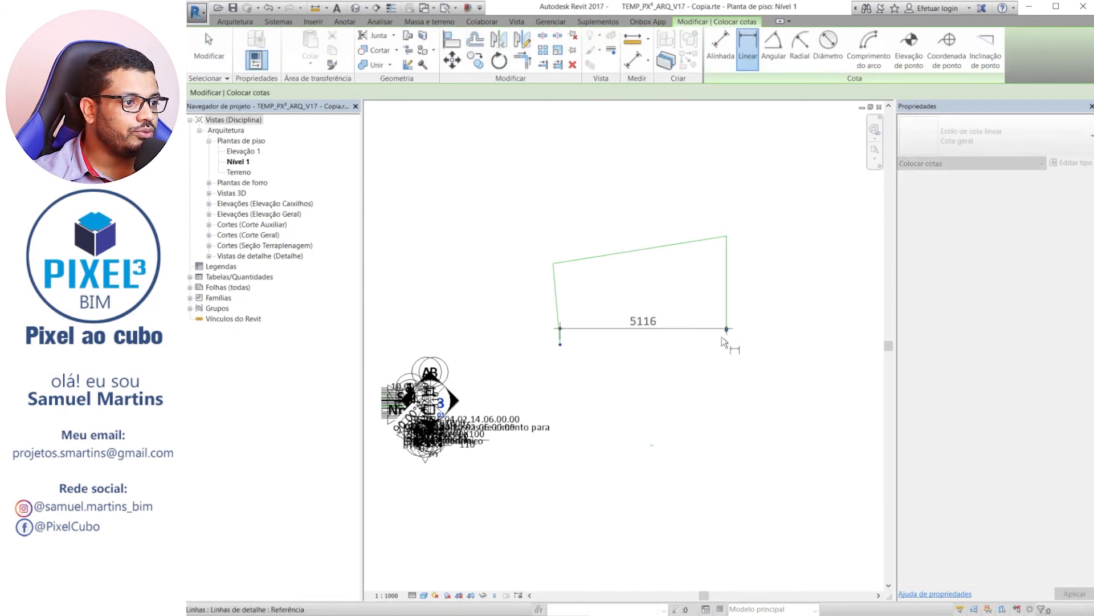
{"action": "left_click", "coordinate": [723, 342]}
{"action": "key", "text": "Escape"}
{"action": "key", "text": "Escape"}
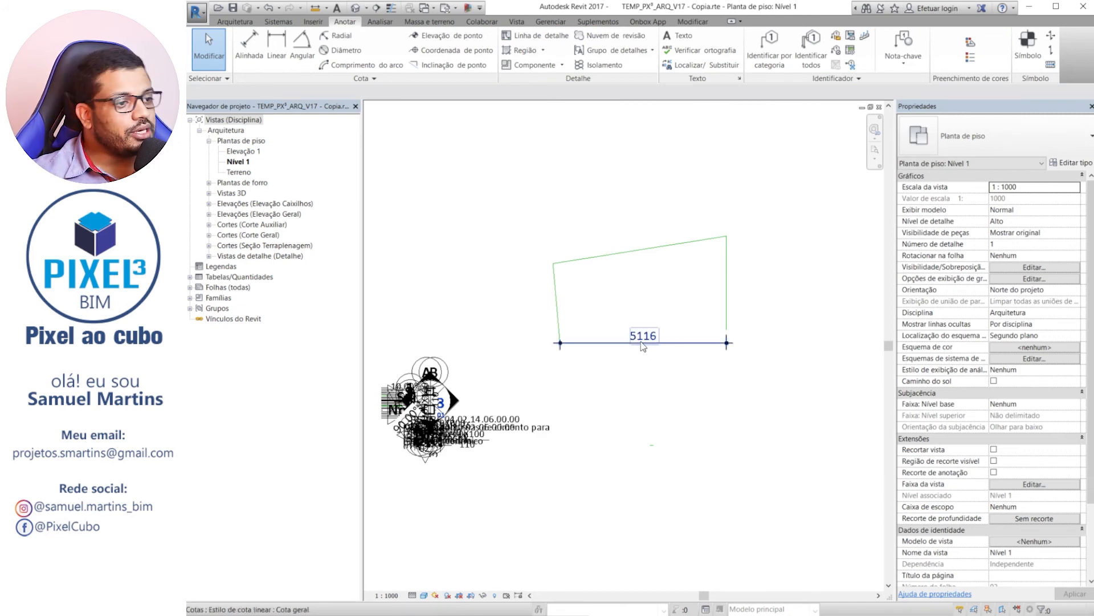
{"action": "scroll", "coordinate": [643, 347], "scroll_direction": "up", "scroll_amount": 1}
{"action": "middle_click_drag", "start_coordinate": [714, 399], "coordinate": [711, 434]}
{"action": "scroll", "coordinate": [536, 428], "scroll_direction": "down", "scroll_amount": 2}
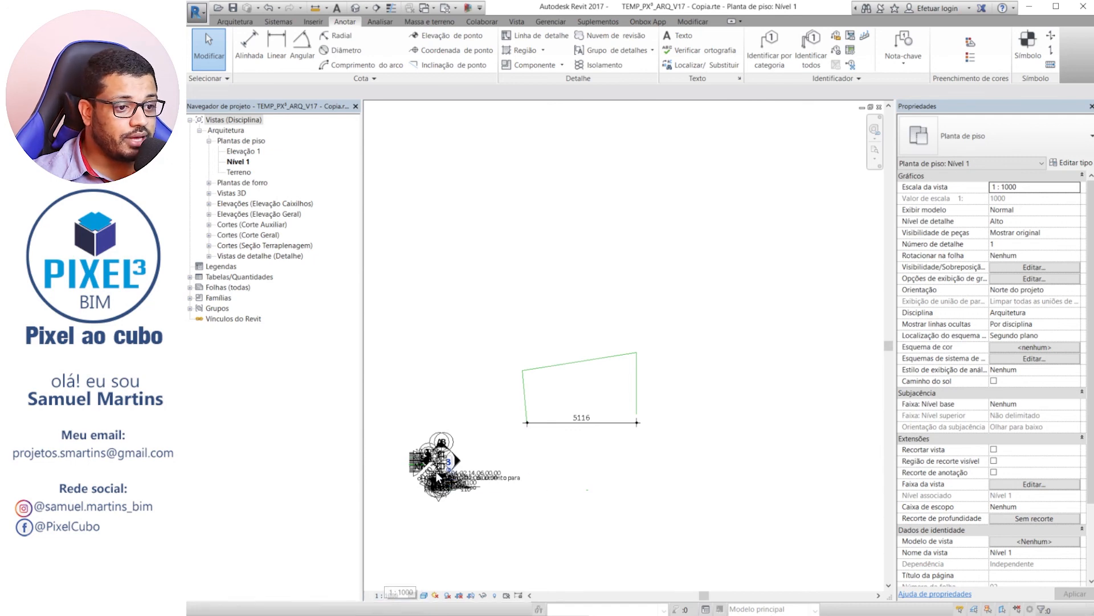
{"action": "scroll", "coordinate": [436, 471], "scroll_direction": "up", "scroll_amount": 3}
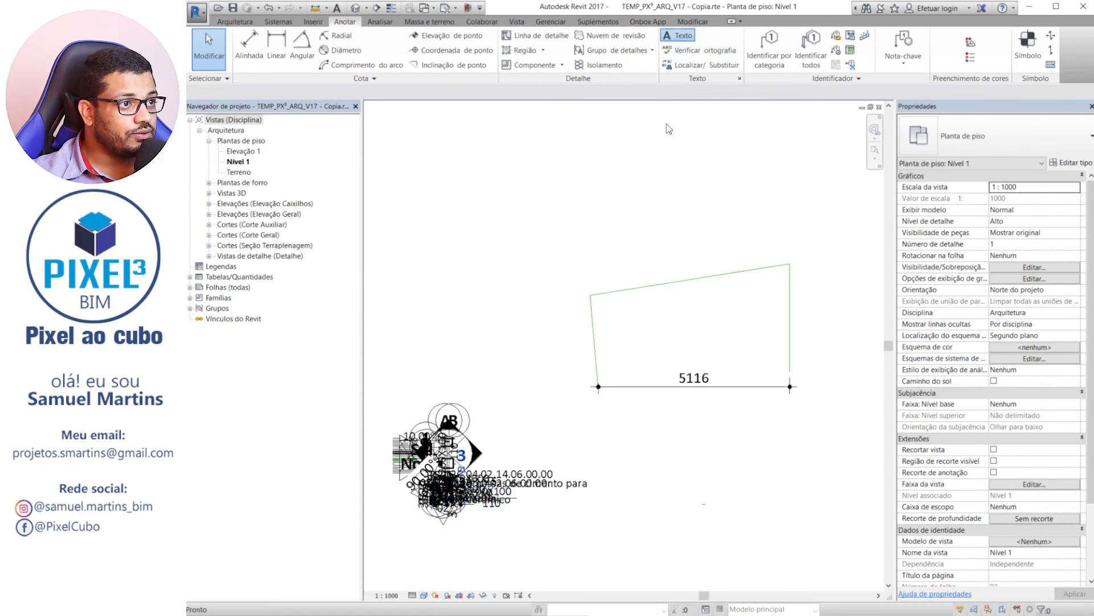
{"action": "key", "text": "t"}
{"action": "key", "text": "x"}
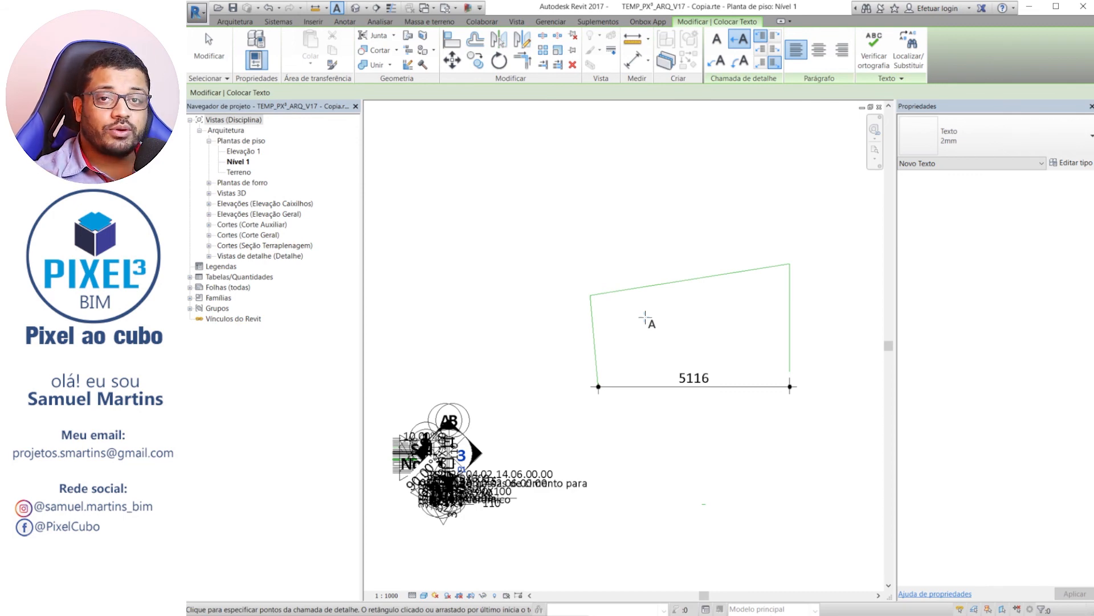
{"action": "key", "text": "Escape"}
{"action": "key", "text": "Escape"}
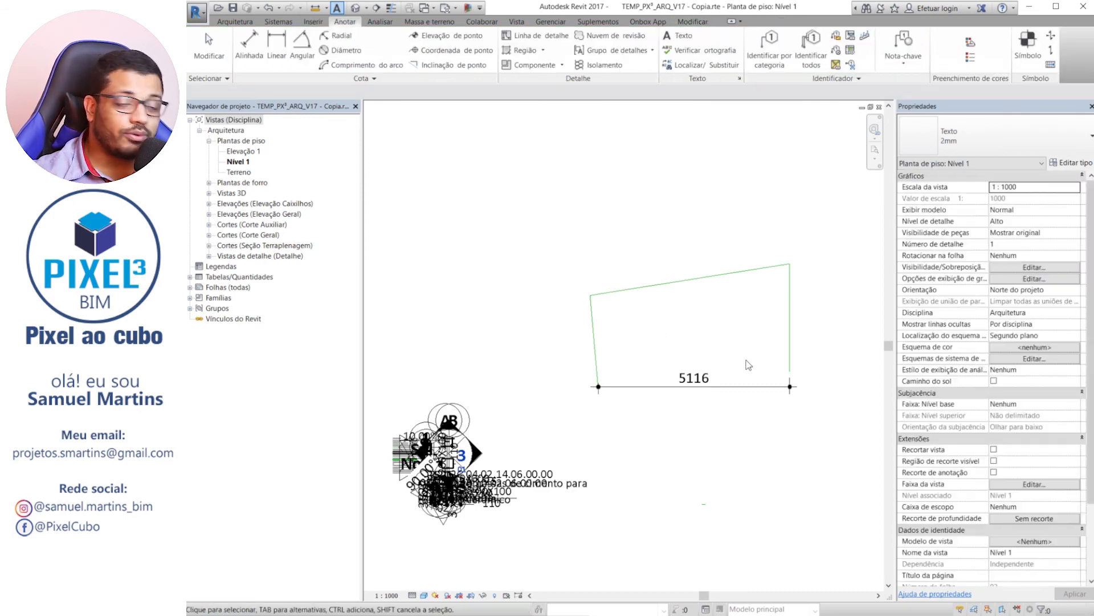